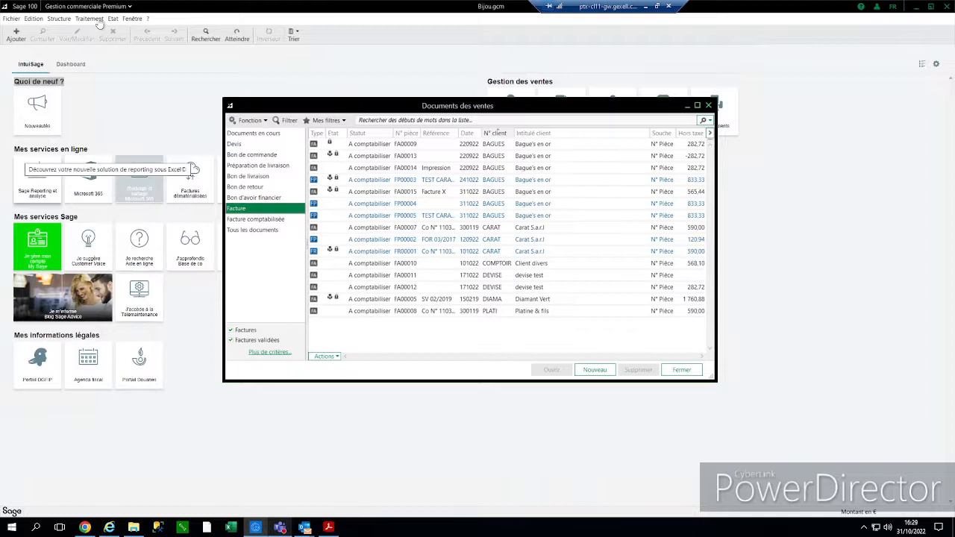
# Step: Open the Bague's en or down-payment invoice dated 241022 with reference TEST CARACTERE and start printing it, accepting the Factur-X format
pyautogui.hotkey('alt', 't')
pyautogui.doubleClick(359, 182)
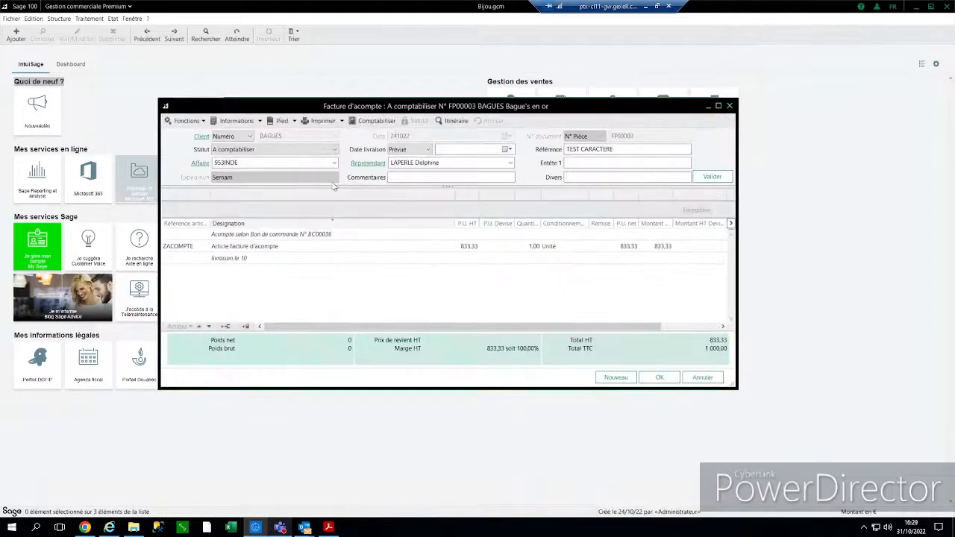
pyautogui.click(343, 122)
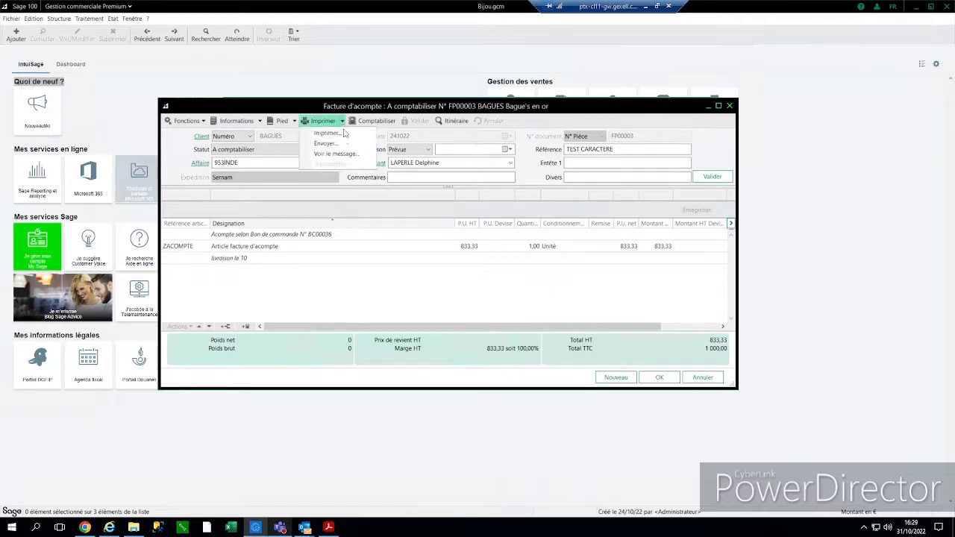
pyautogui.click(334, 132)
pyautogui.moveTo(415, 181); pyautogui.dragTo(407, 151)
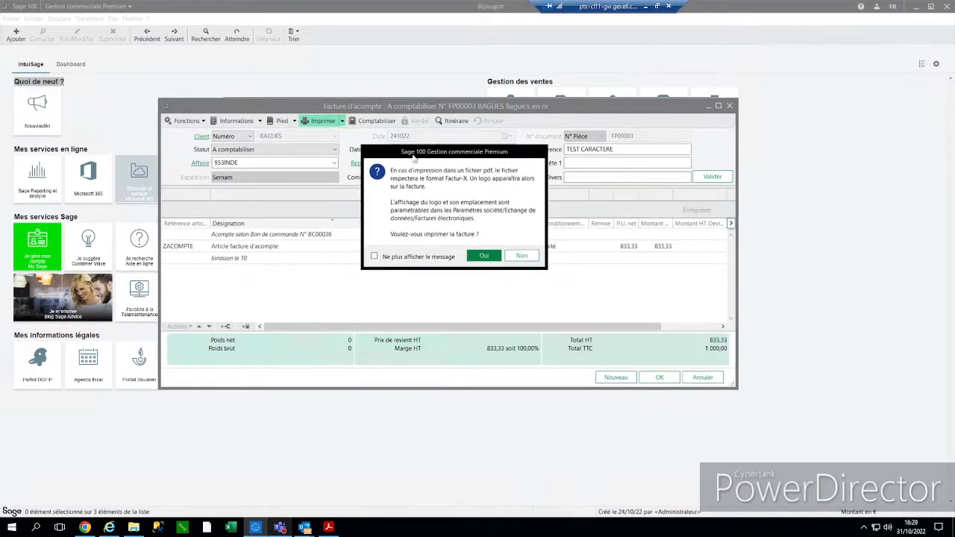
pyautogui.click(484, 255)
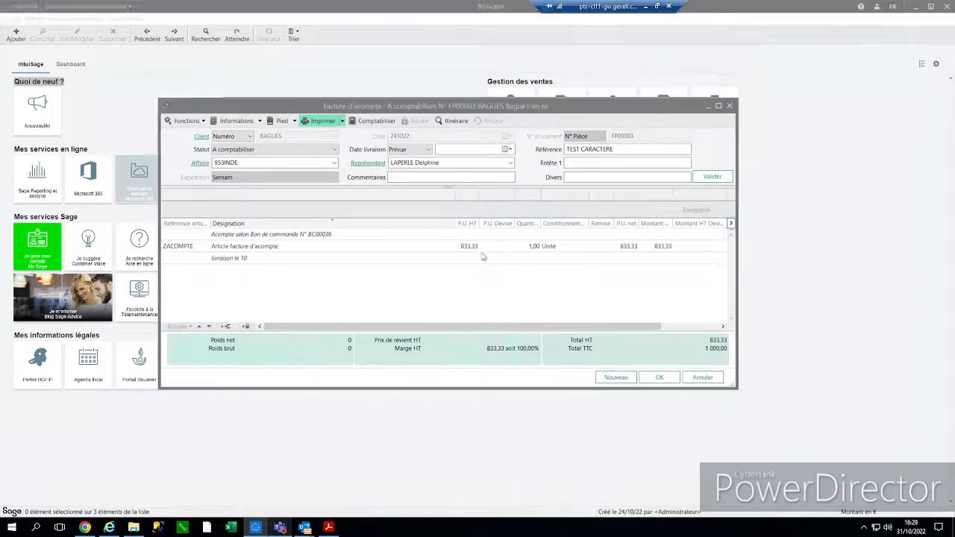
# Step: Print the invoice to PDF with the Facture client DEEE.bgc model, replacing Facture_BAGUES_FP00003_20221024.pdf in the Bureau folder
pyautogui.click(111, 203)
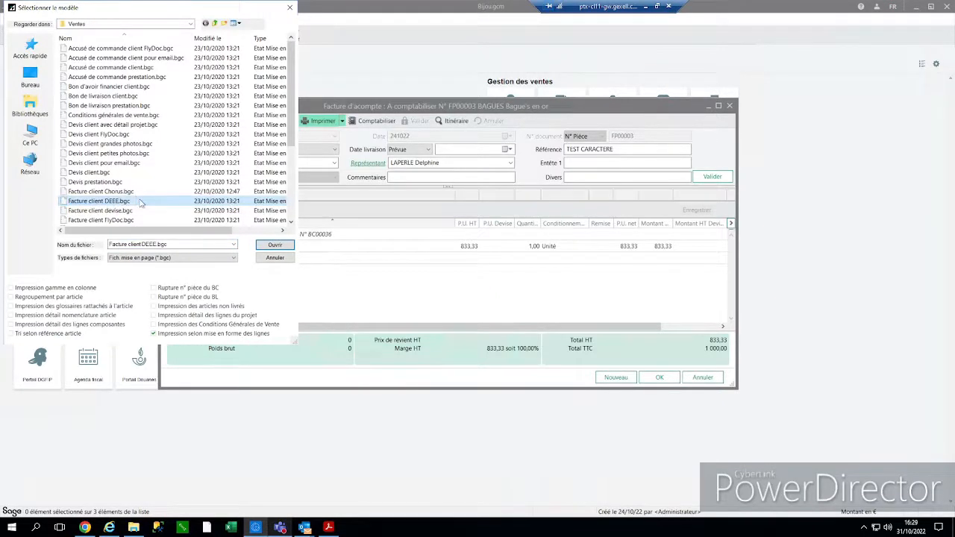
pyautogui.doubleClick(140, 203)
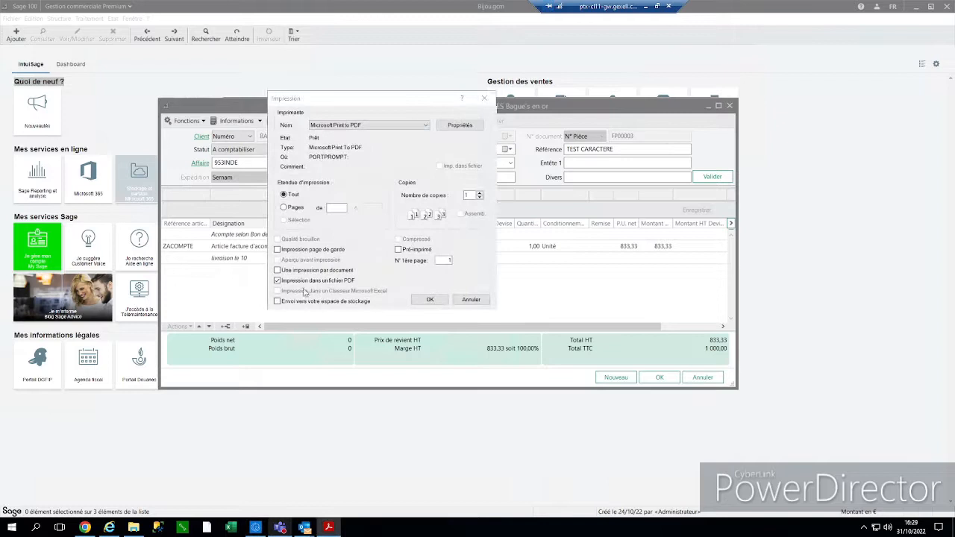
pyautogui.click(430, 299)
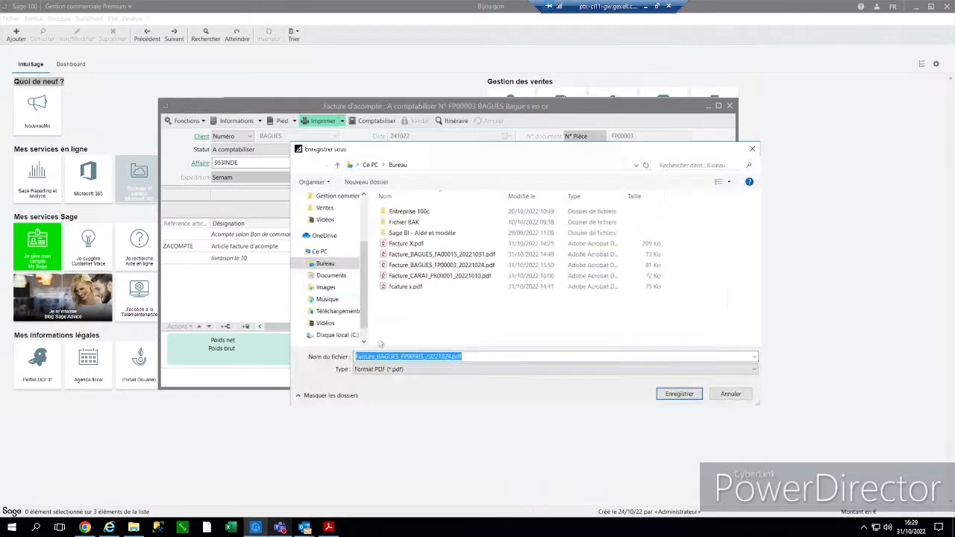
pyautogui.click(681, 394)
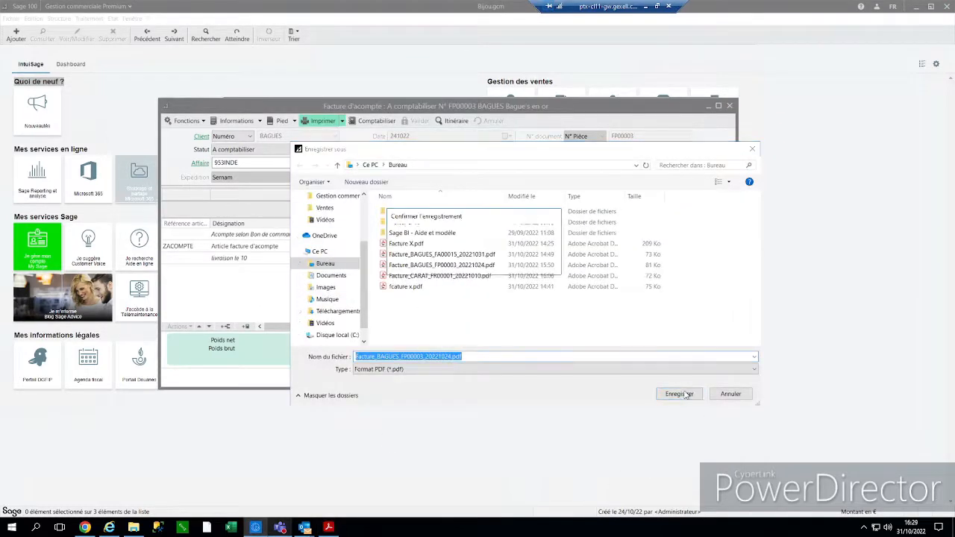
pyautogui.click(498, 266)
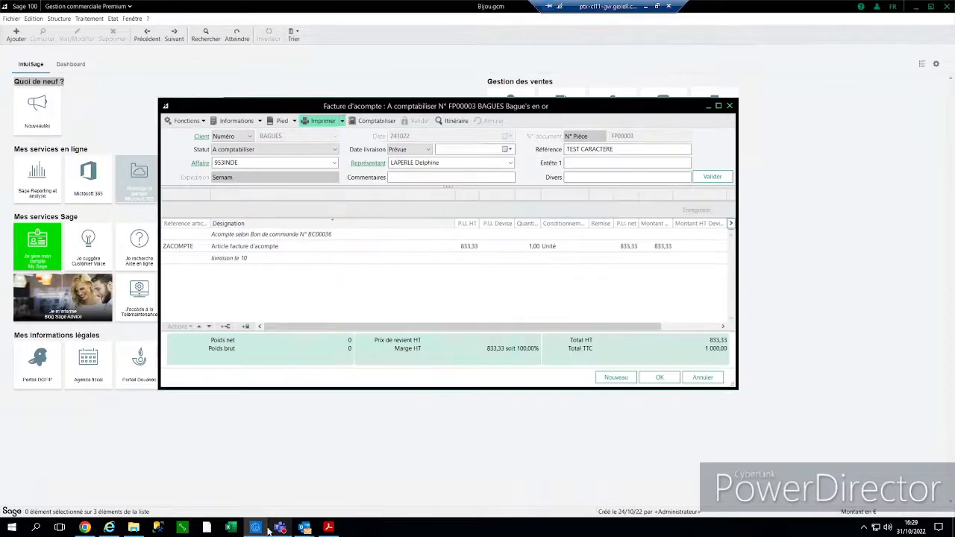
# Step: Switch to File Explorer and open Facture_BAGUES_FA00015_20221031.pdf from the Bureau folder
pyautogui.click(134, 528)
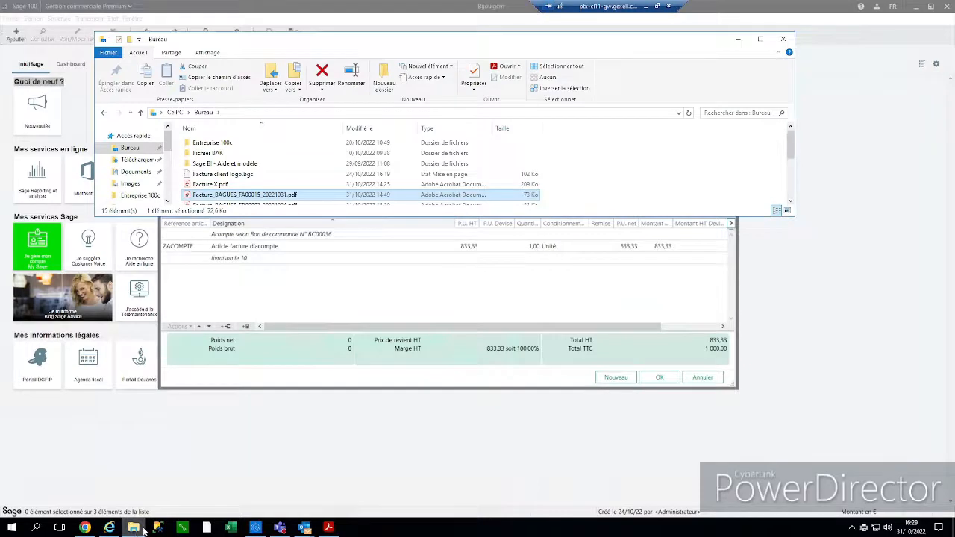
pyautogui.click(135, 528)
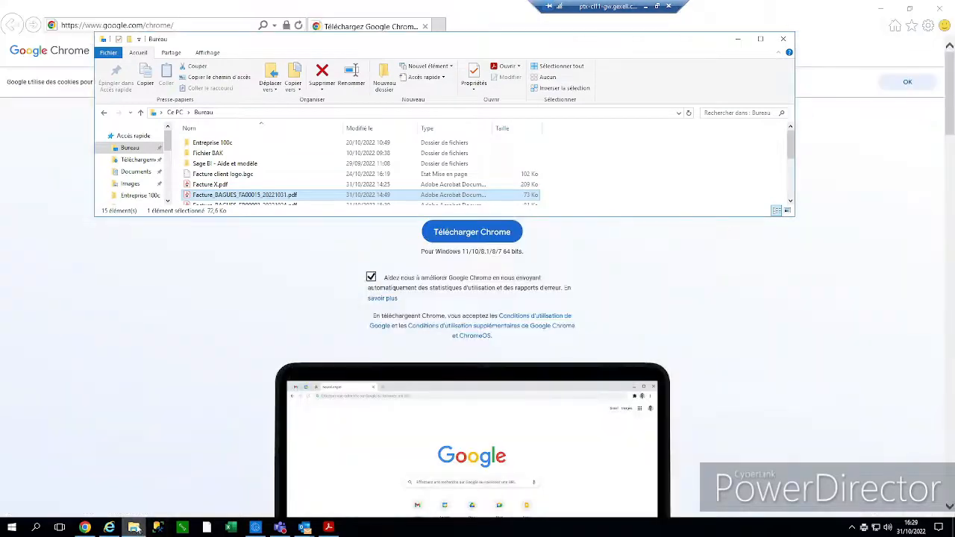
pyautogui.doubleClick(248, 196)
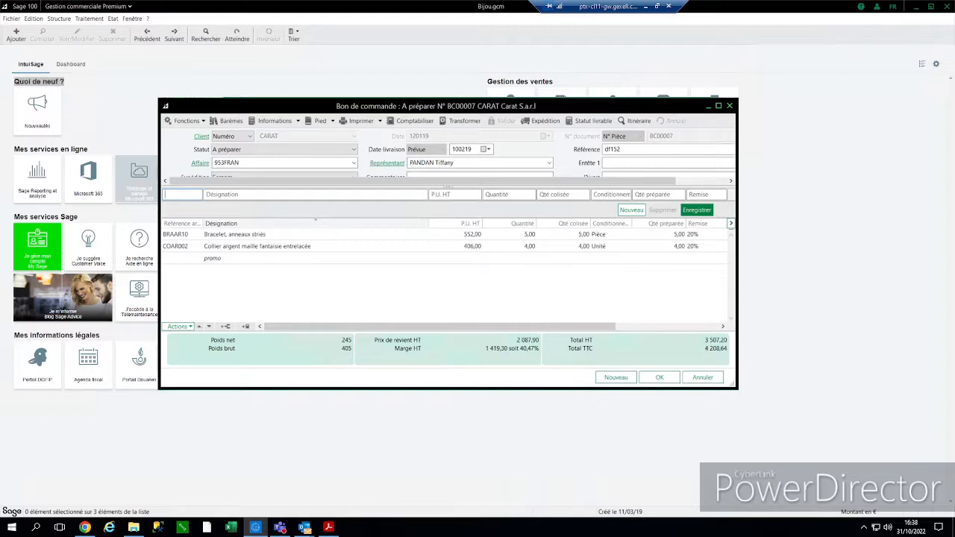
# Step: Add a 50% deposit by Chèque with journal code BEU to the Carat S.a.r.l sales order referenced df152
pyautogui.click(333, 122)
pyautogui.click(338, 143)
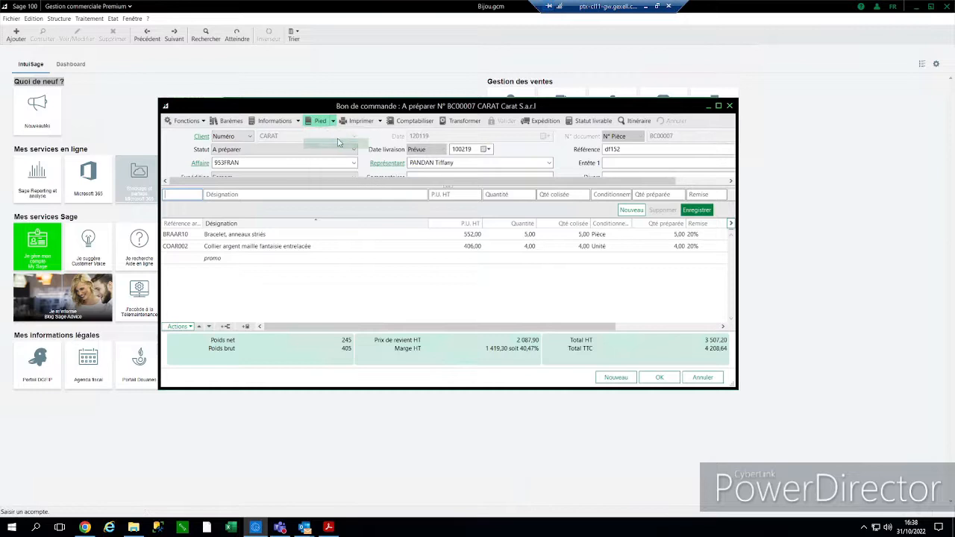
pyautogui.click(623, 152)
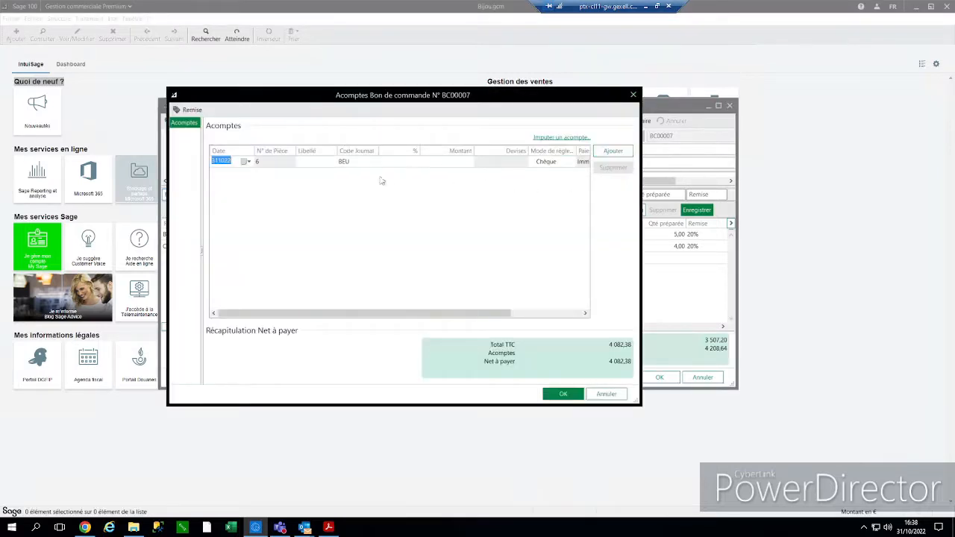
pyautogui.click(358, 161)
pyautogui.press('Tab')
pyautogui.write('50')
pyautogui.press('Tab')
pyautogui.click(565, 395)
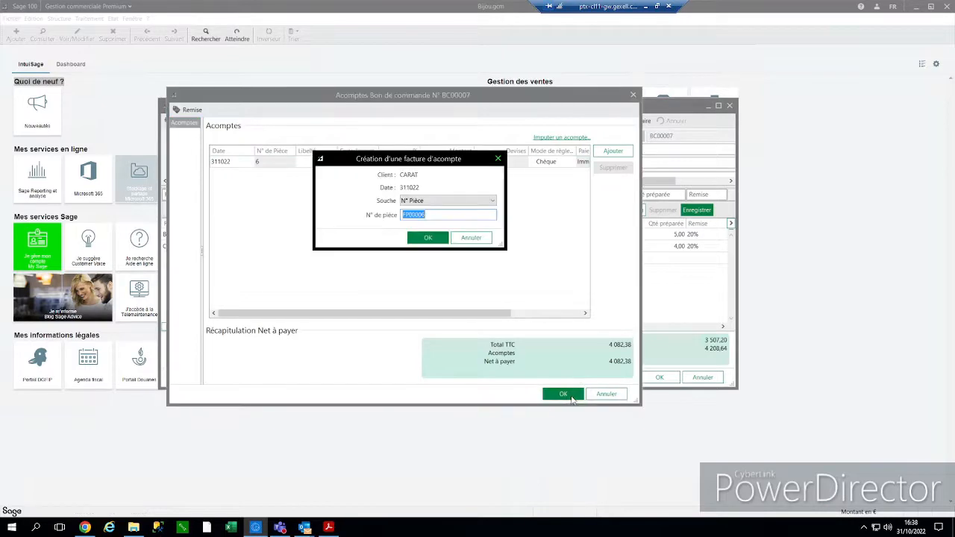
# Step: Create the down-payment invoice for the deposit, keeping the N° Pièce numbering series and the proposed document number
pyautogui.moveTo(397, 160); pyautogui.dragTo(371, 137)
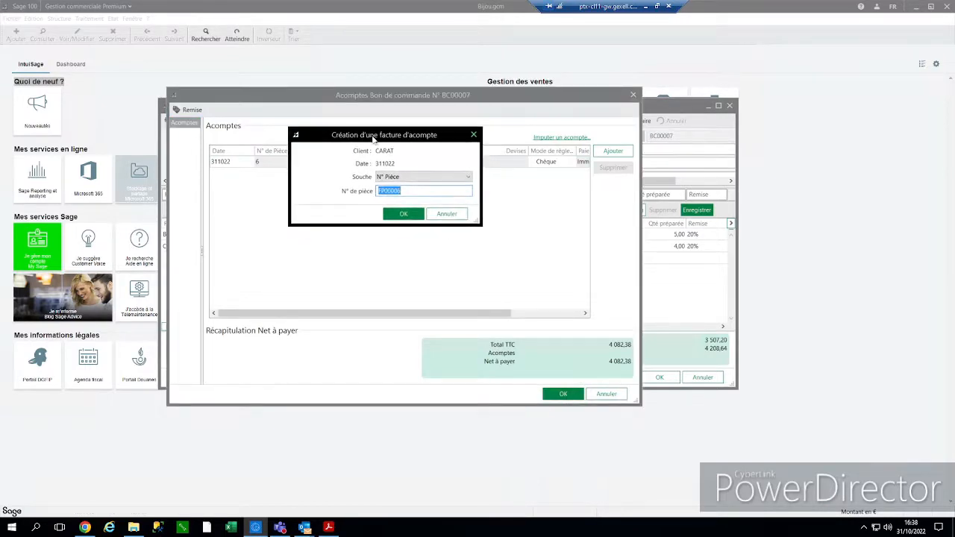
pyautogui.click(386, 177)
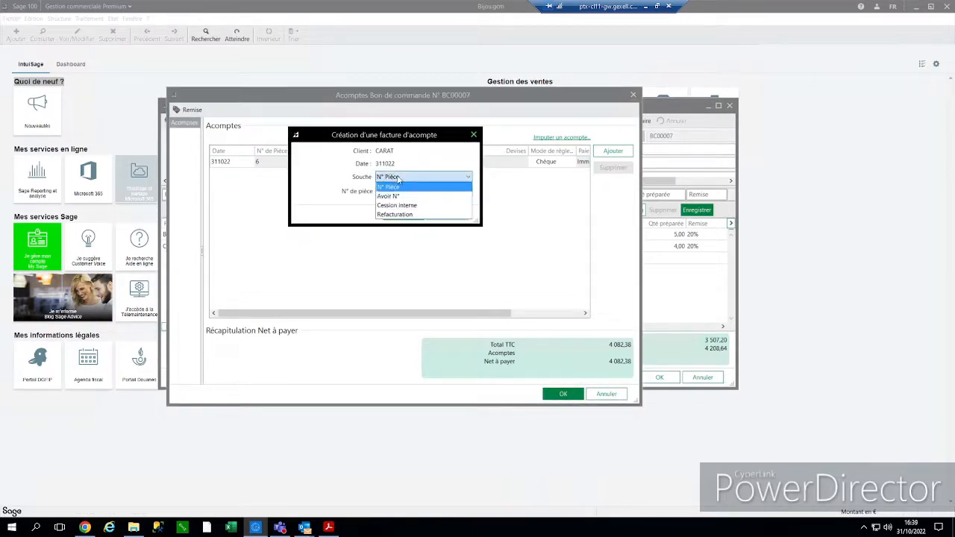
pyautogui.click(345, 179)
pyautogui.moveTo(401, 192); pyautogui.dragTo(366, 192)
pyautogui.click(402, 214)
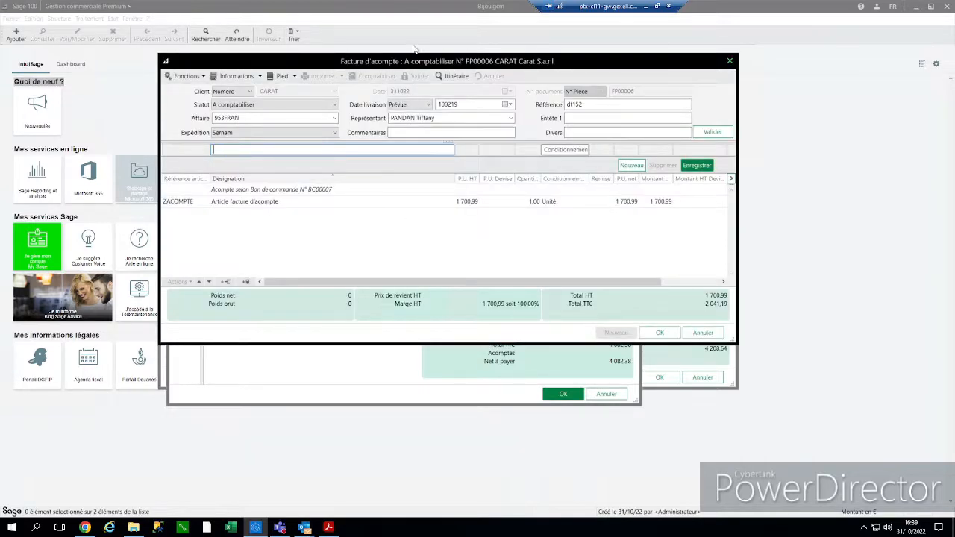
# Step: Save the new Carat S.a.r.l down-payment invoice and accept the creation of its deposit payment
pyautogui.moveTo(419, 68); pyautogui.dragTo(391, 105)
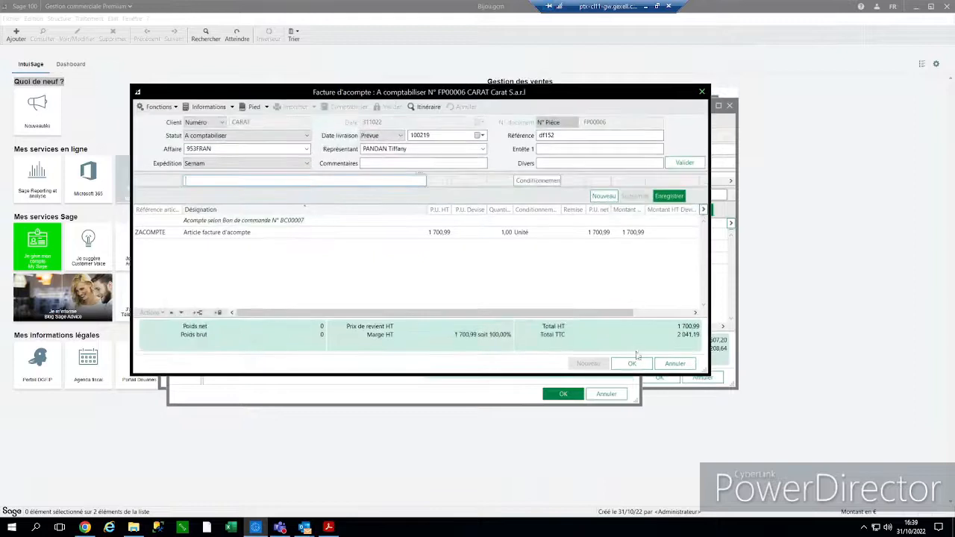
pyautogui.click(633, 366)
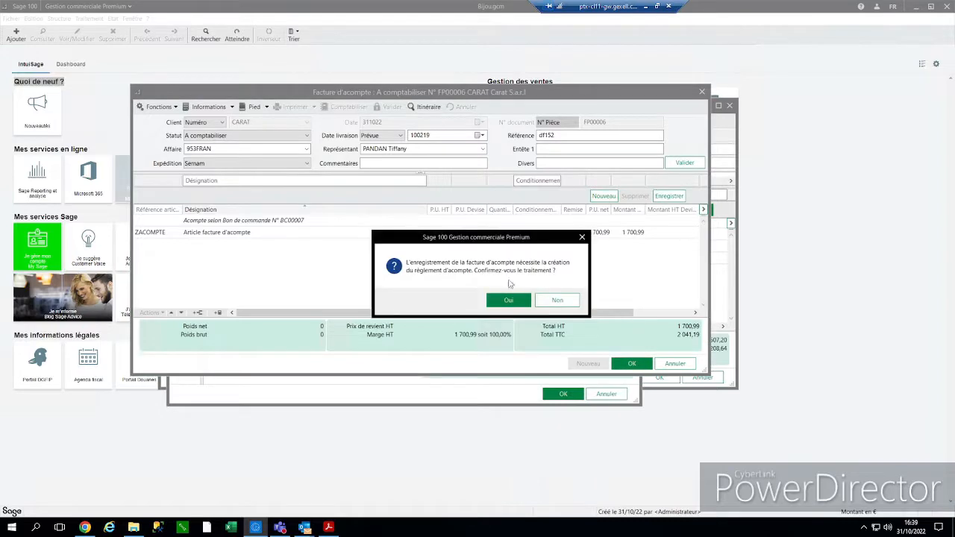
pyautogui.click(506, 300)
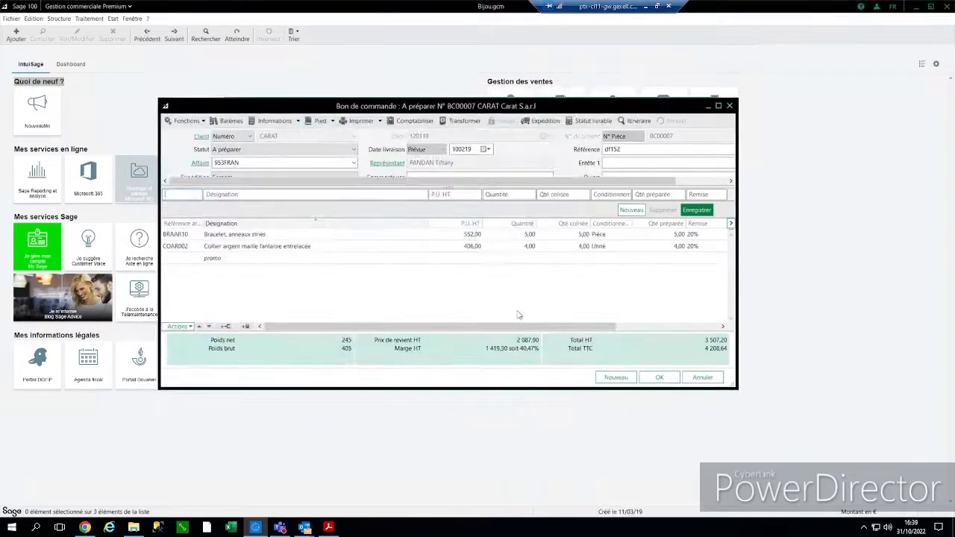
# Step: Check the deposit line recorded in the sales order's footer, then close the footer and the order
pyautogui.click(317, 121)
pyautogui.click(185, 133)
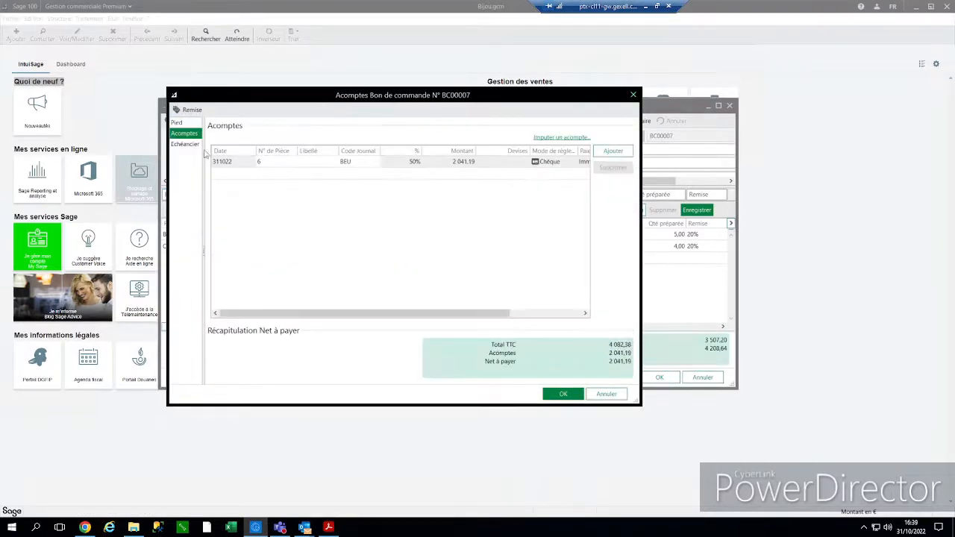
pyautogui.click(260, 164)
pyautogui.click(560, 397)
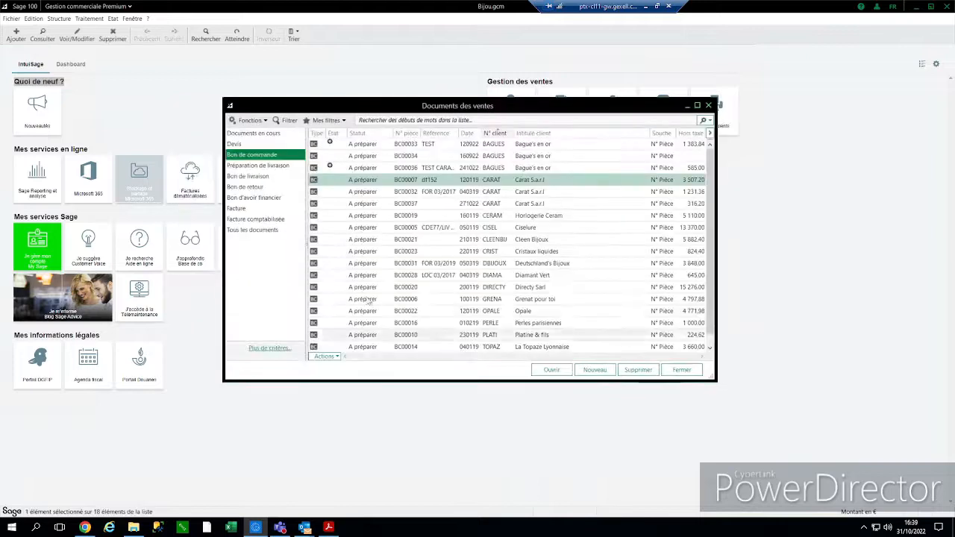
# Step: List the sales invoices and open the Carat S.a.r.l down-payment invoice with reference df152
pyautogui.click(254, 210)
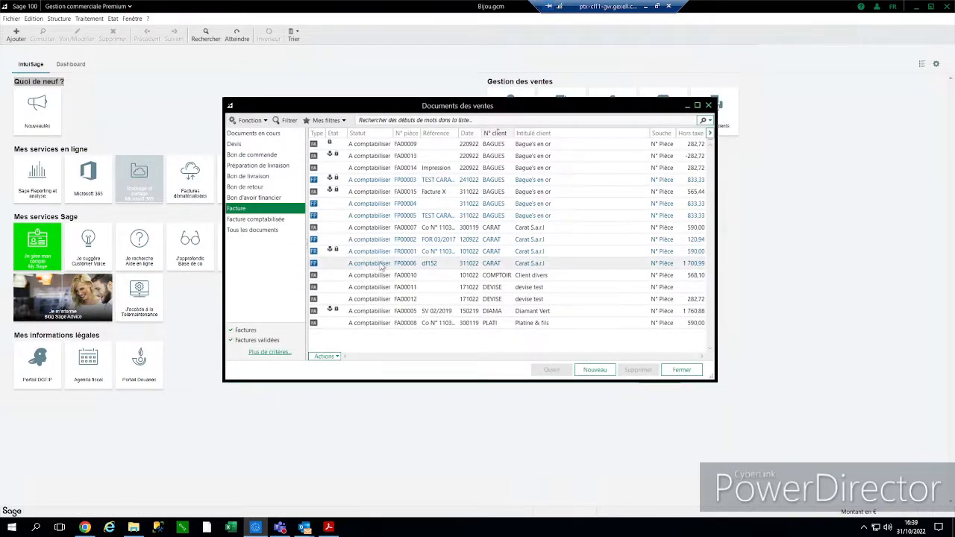
pyautogui.click(425, 264)
pyautogui.doubleClick(425, 264)
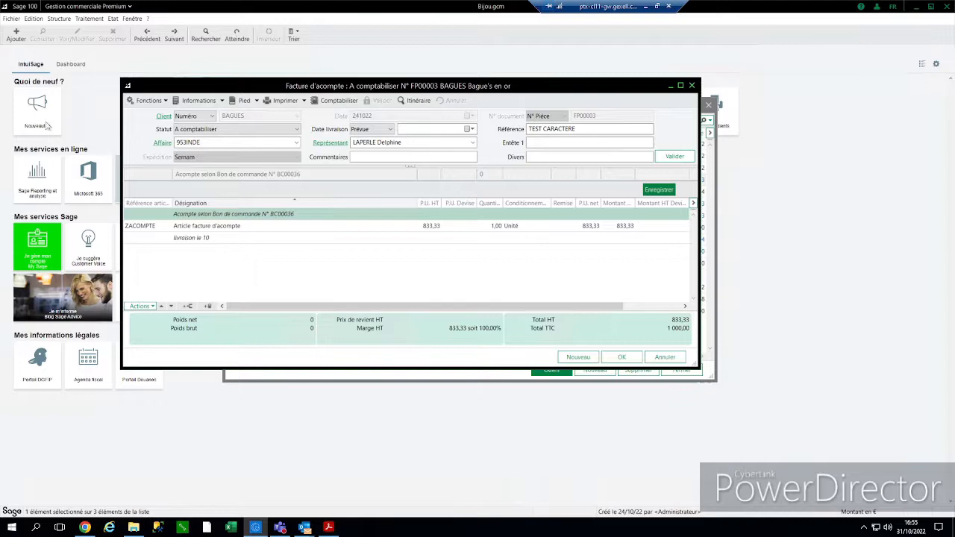
# Step: Examine the lines of the Bague's en or down-payment invoice, including the article line and the text citing the source order
pyautogui.click(213, 238)
pyautogui.click(206, 224)
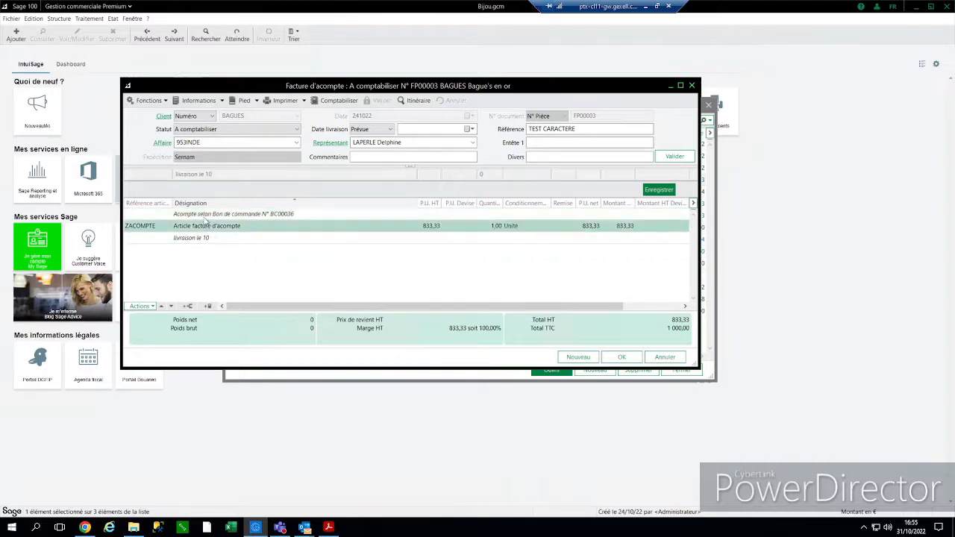
pyautogui.click(213, 216)
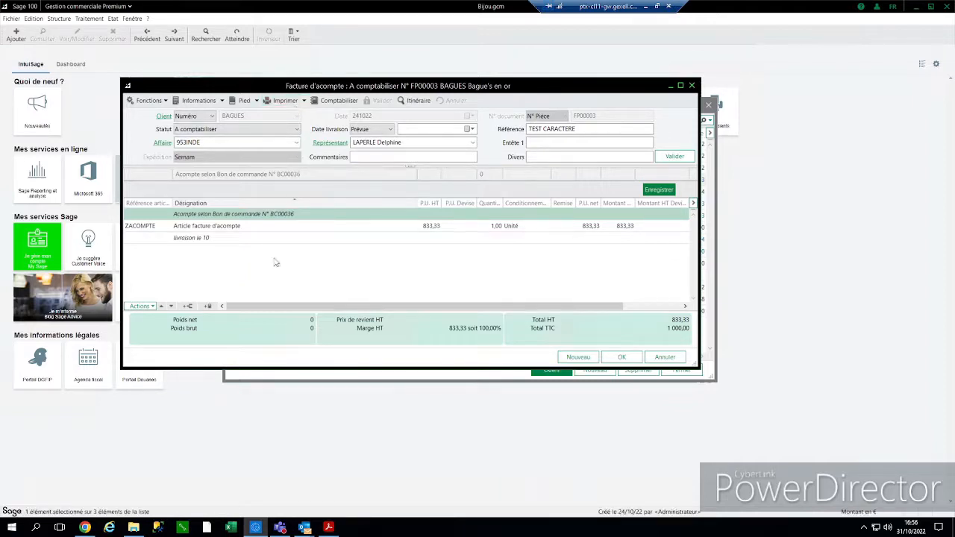
# Step: Print the Bague's en or down-payment invoice to PDF with the Facture client FlyDoc.bgc model, replacing Facture_BAGUES_FP00003_20221024.pdf in the Bureau folder
pyautogui.click(303, 102)
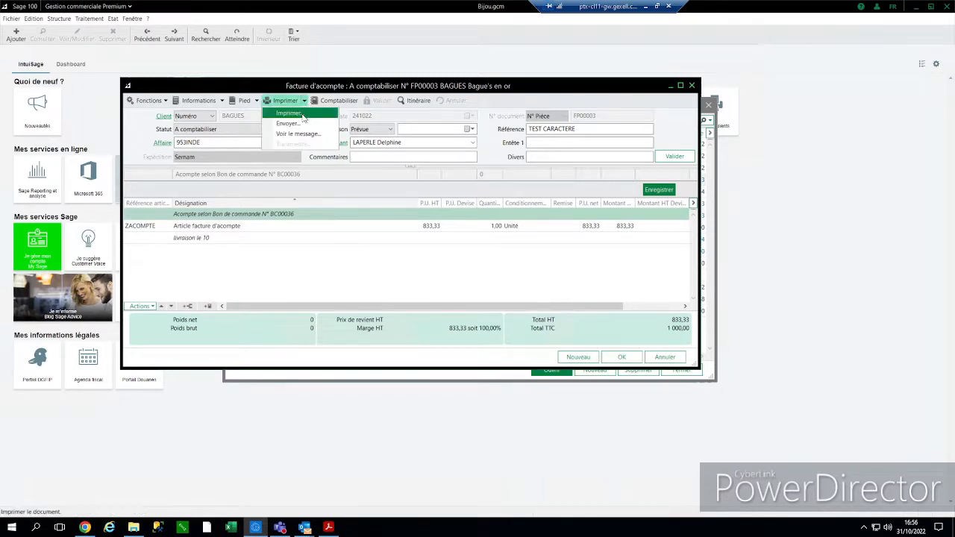
pyautogui.click(288, 113)
pyautogui.click(505, 292)
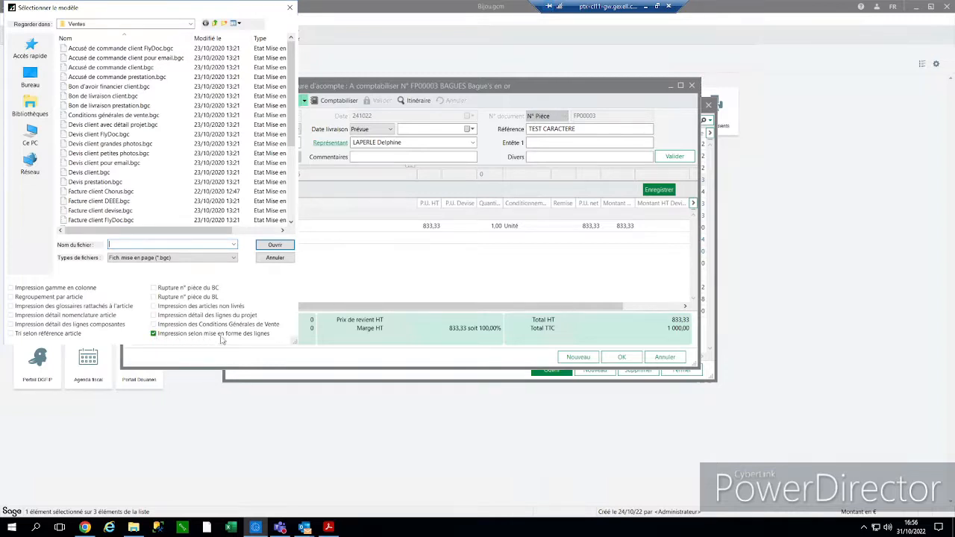
pyautogui.doubleClick(110, 222)
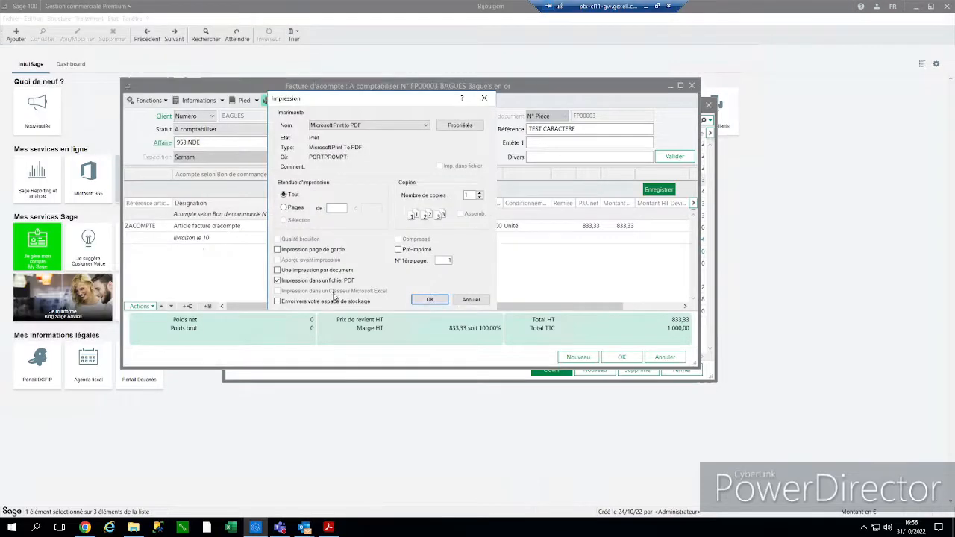
pyautogui.click(430, 300)
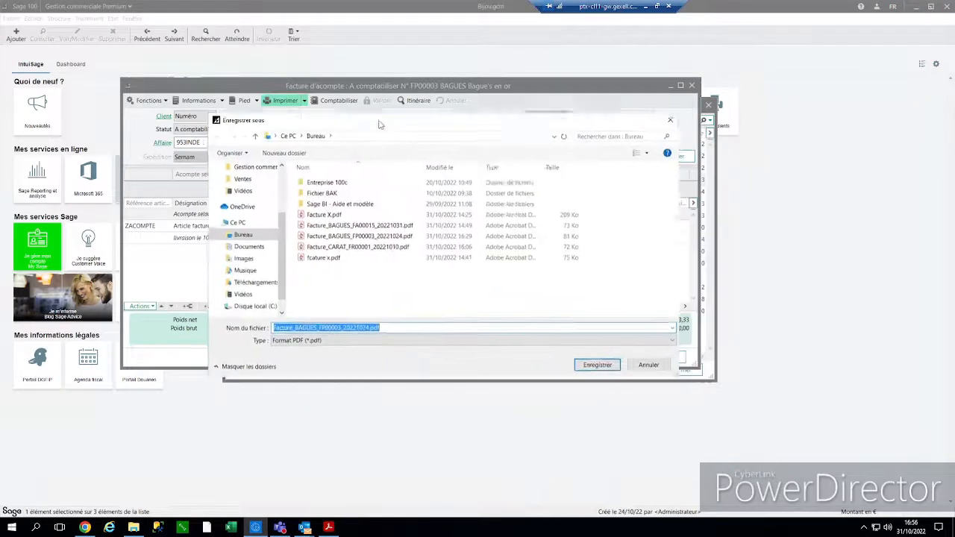
pyautogui.click(588, 365)
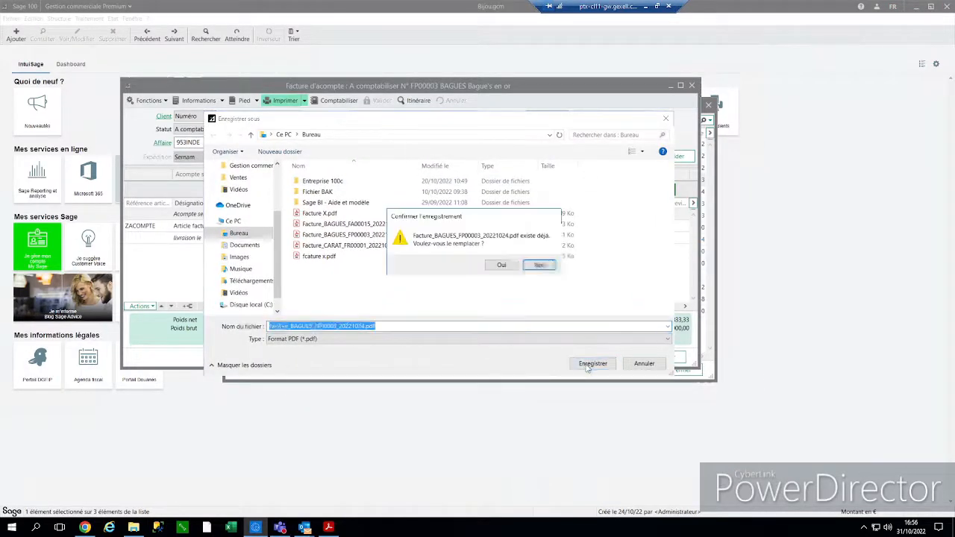
pyautogui.click(501, 265)
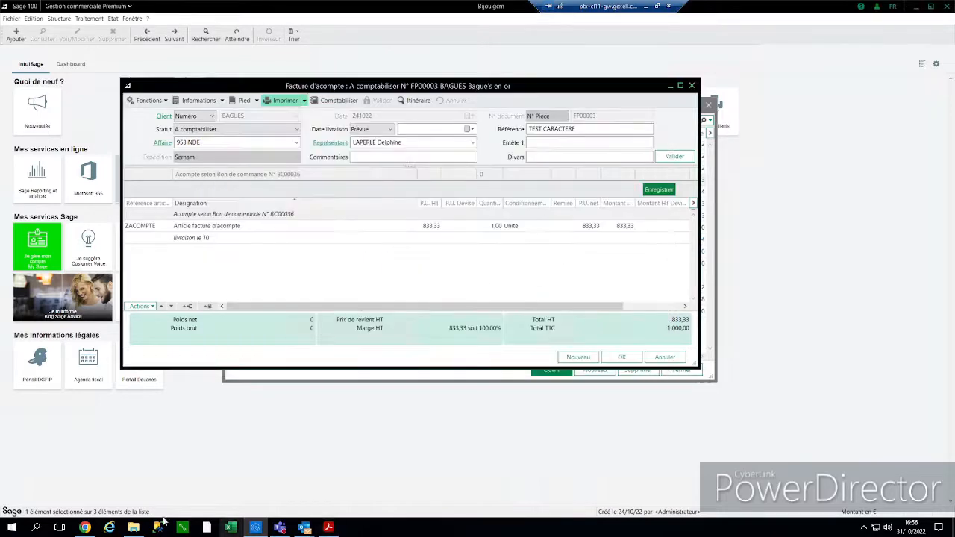
# Step: Open Facture_BAGUES_FP00003_20221024.pdf from the Bureau folder in Acrobat Reader and examine the printed down-payment invoice
pyautogui.doubleClick(306, 194)
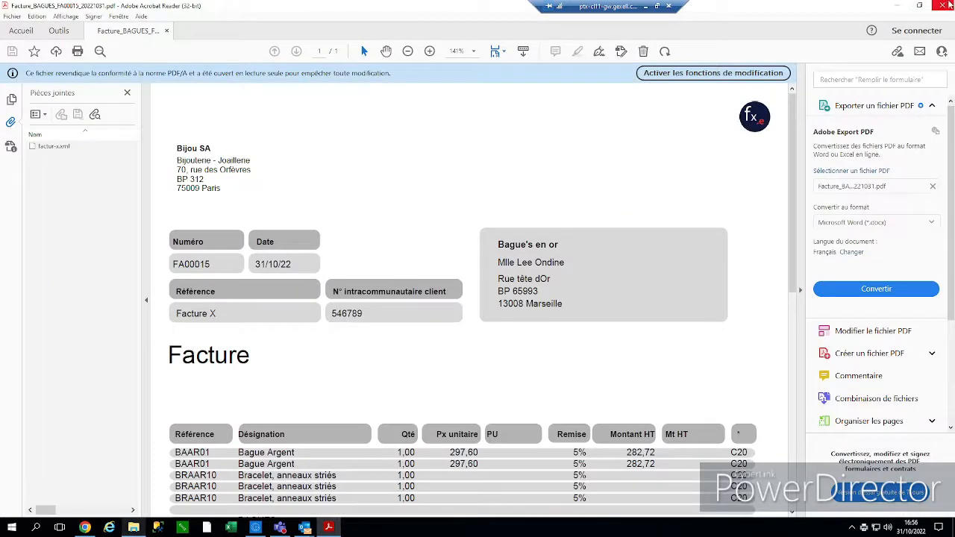
pyautogui.click(941, 5)
pyautogui.scroll(-1, 224, 186)
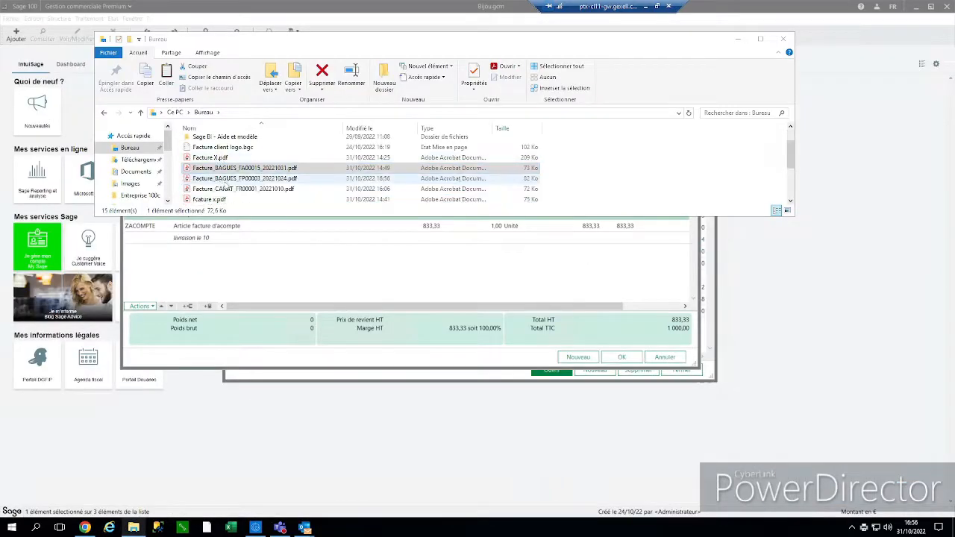
pyautogui.click(227, 181)
pyautogui.doubleClick(230, 185)
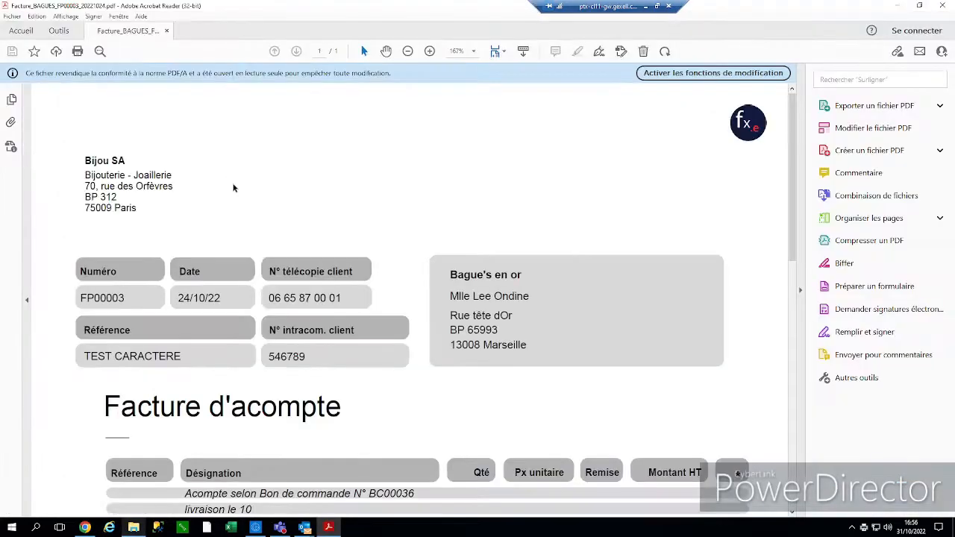
pyautogui.scroll(-2, 255, 308)
pyautogui.scroll(-1, 256, 308)
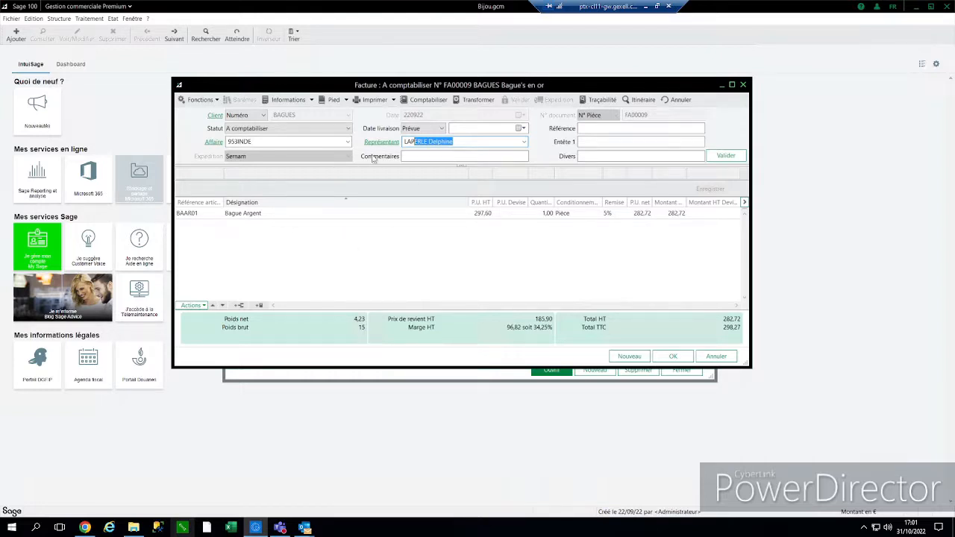
# Step: Cancel the Bague's en or invoice despite its existing cancellation, generating a cancellation invoice and a new invoice dated 220922, both A comptabiliser
pyautogui.click(668, 99)
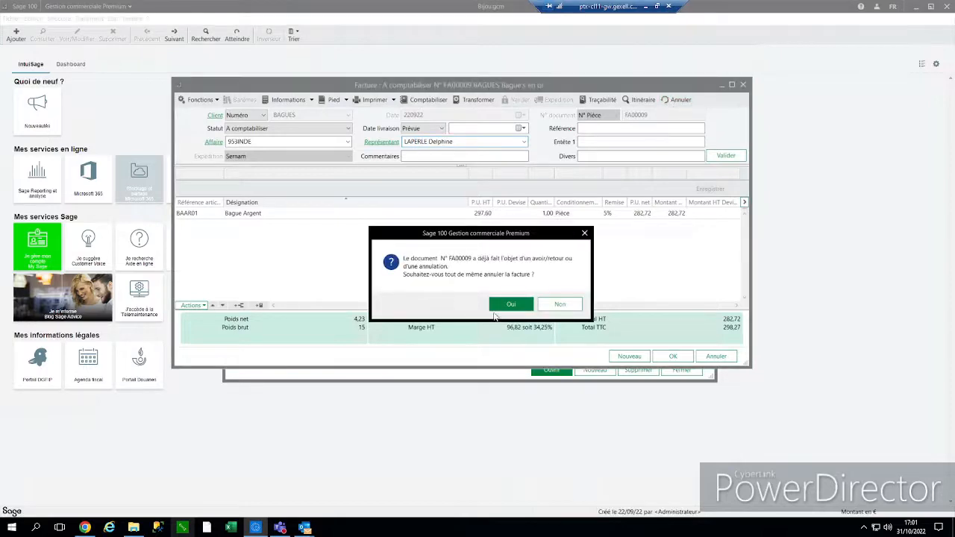
pyautogui.click(507, 302)
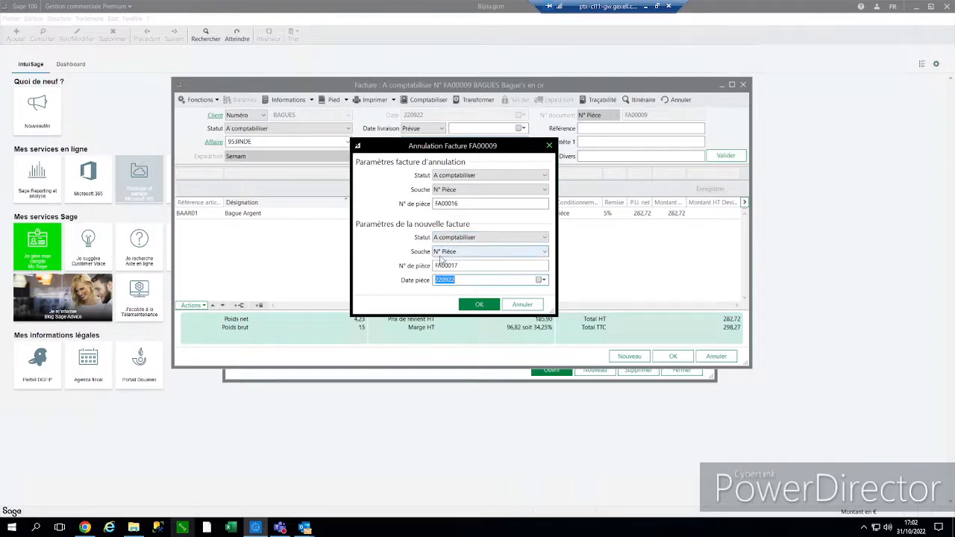
pyautogui.click(460, 191)
pyautogui.click(407, 207)
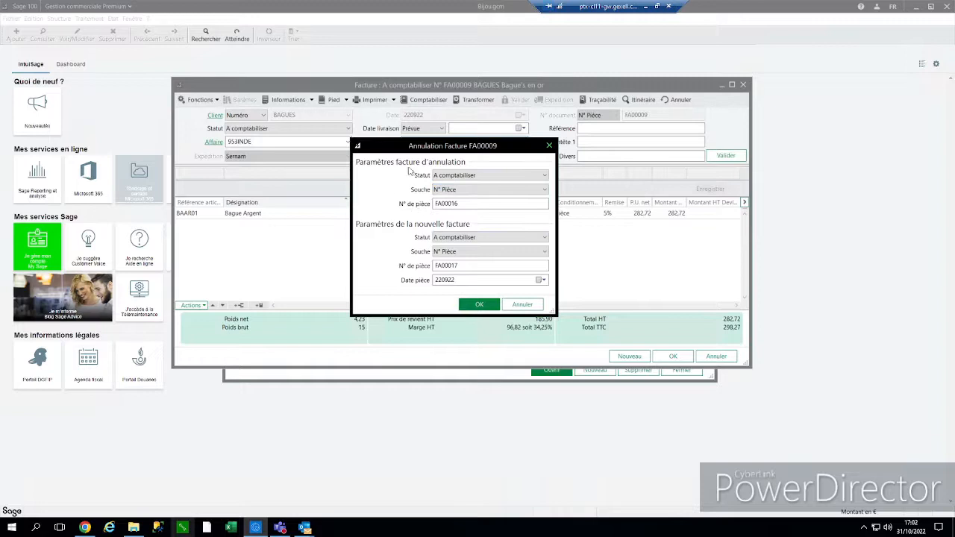
pyautogui.click(481, 307)
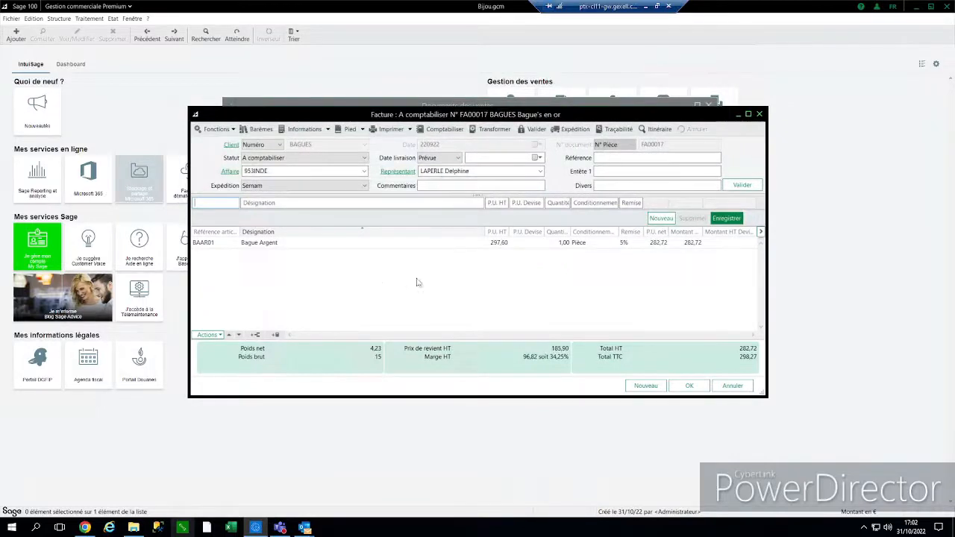
pyautogui.click(359, 246)
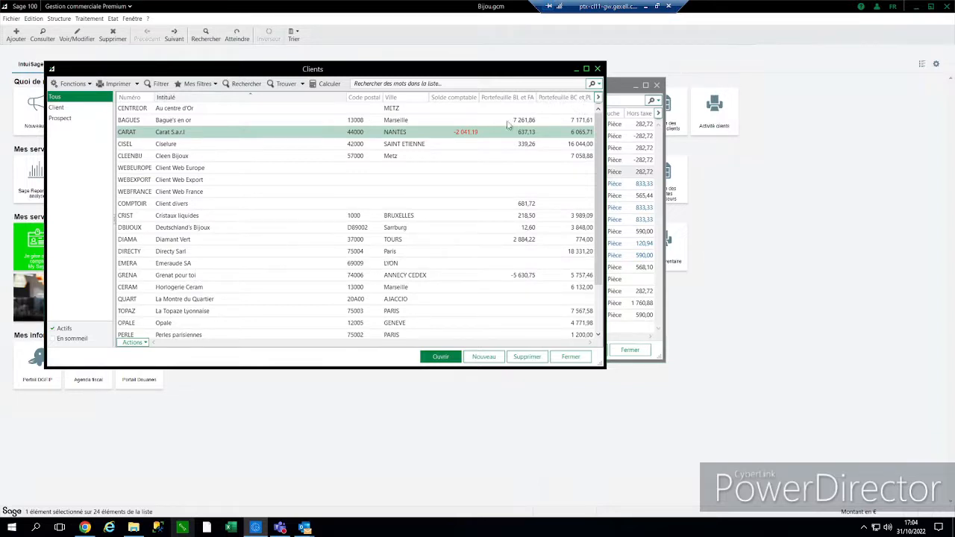
# Step: Compare the accounting balance and portfolio amounts of Bague's en or, Carat S.a.r.l and the other customers in the customer list
pyautogui.click(409, 122)
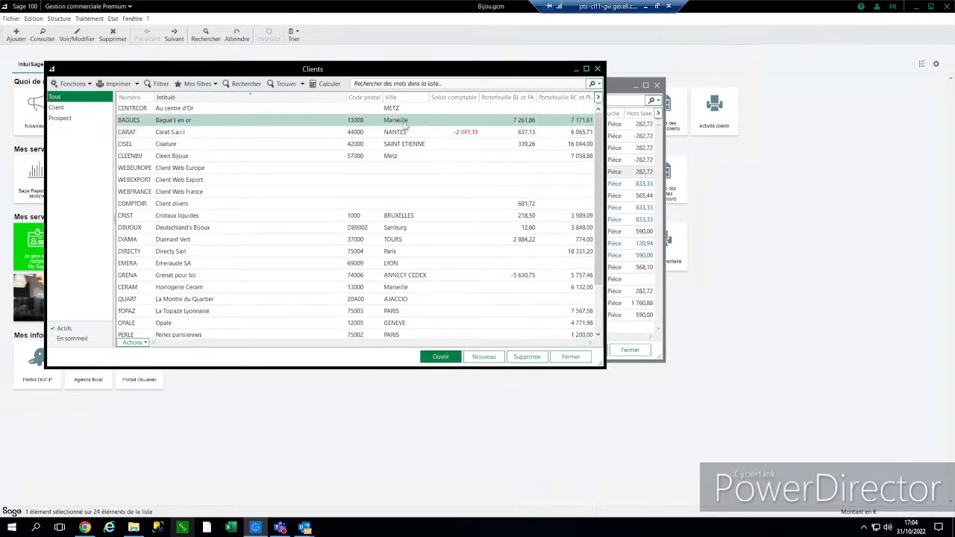
pyautogui.click(430, 132)
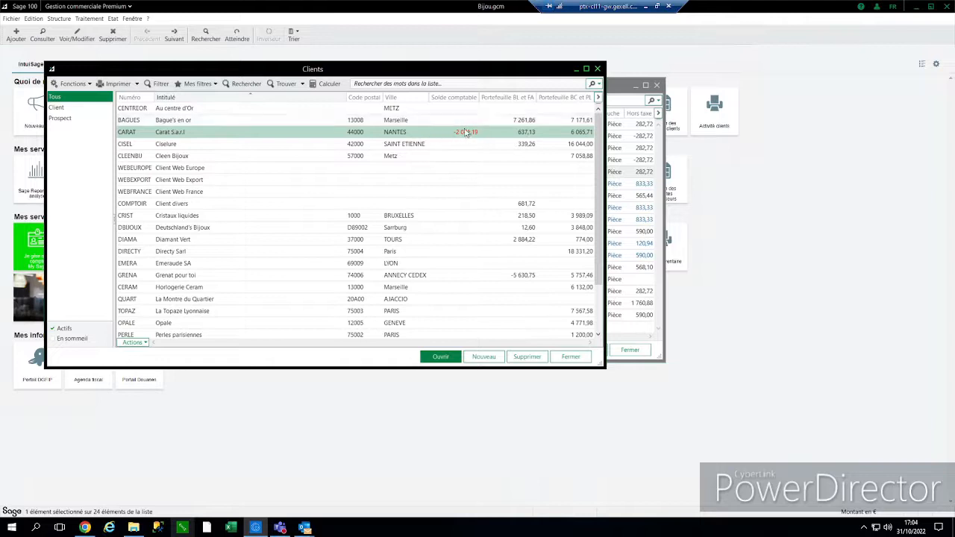
pyautogui.scroll(-2, 453, 278)
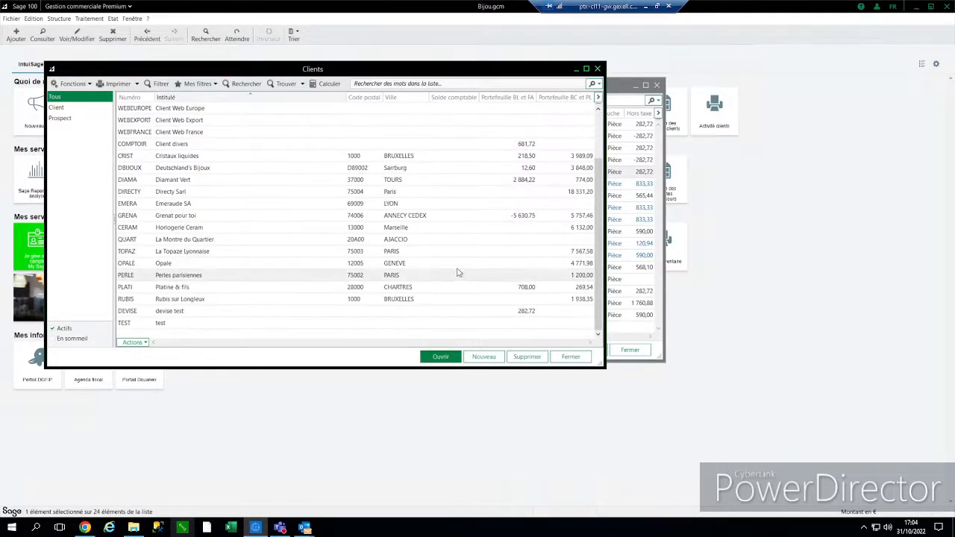
pyautogui.scroll(2, 458, 269)
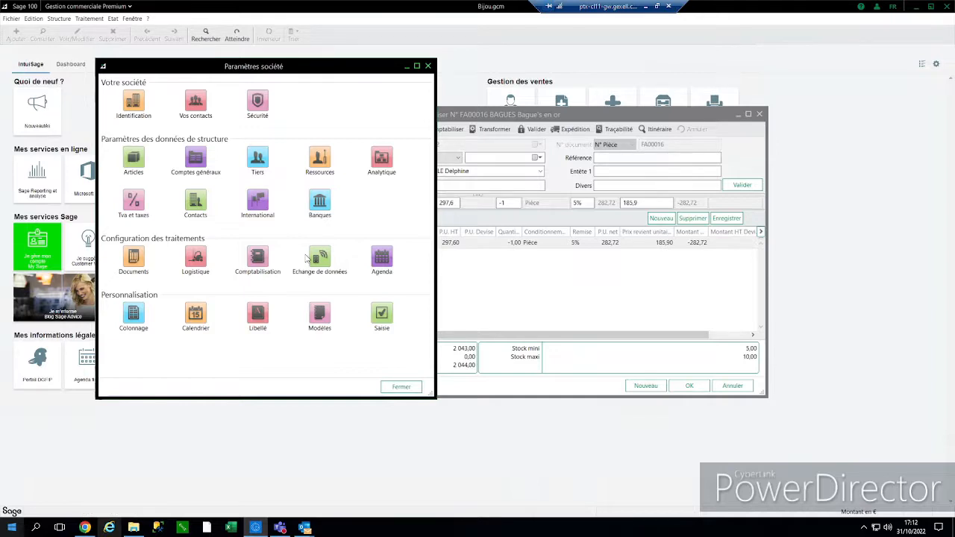
# Step: Examine the general sales conditions in the company's document parameters, including the print models per language, and minimise the company settings
pyautogui.click(136, 263)
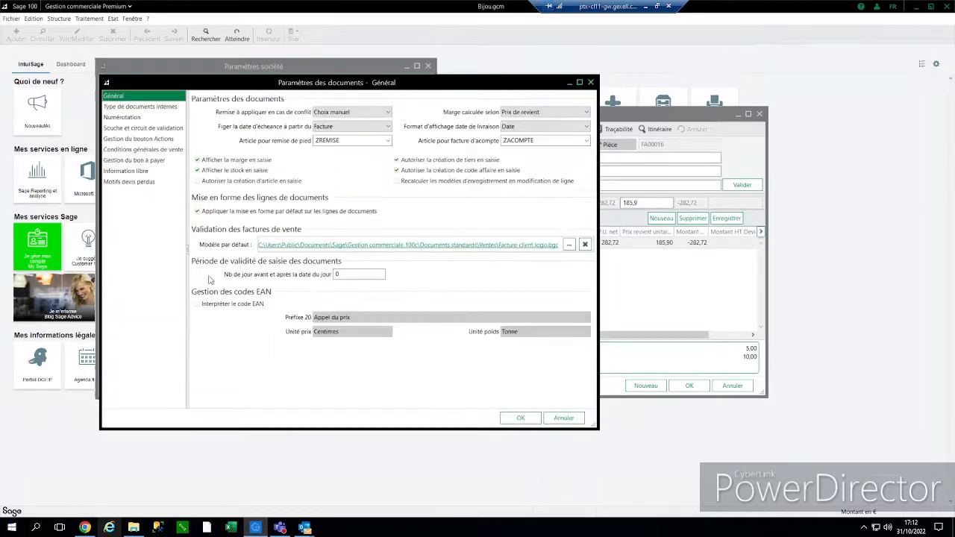
pyautogui.click(118, 150)
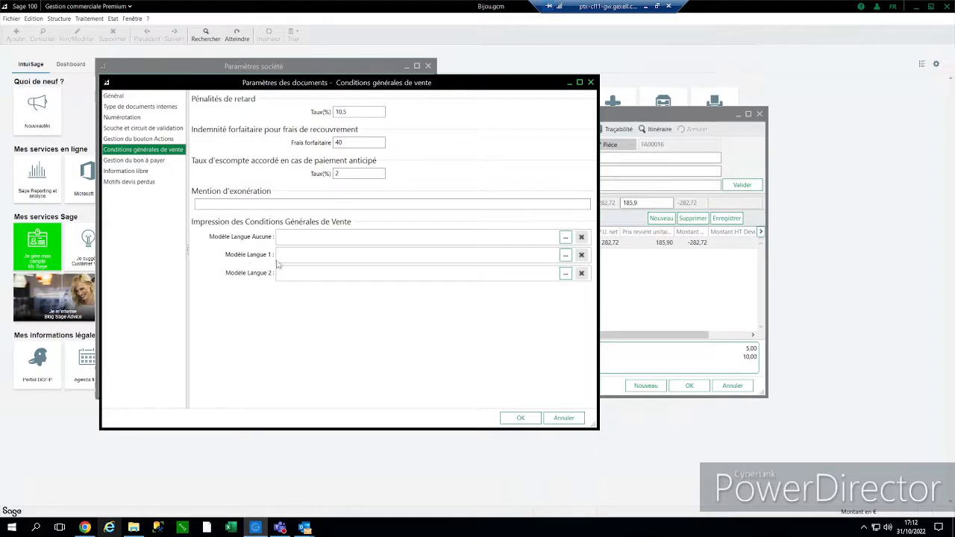
pyautogui.click(521, 418)
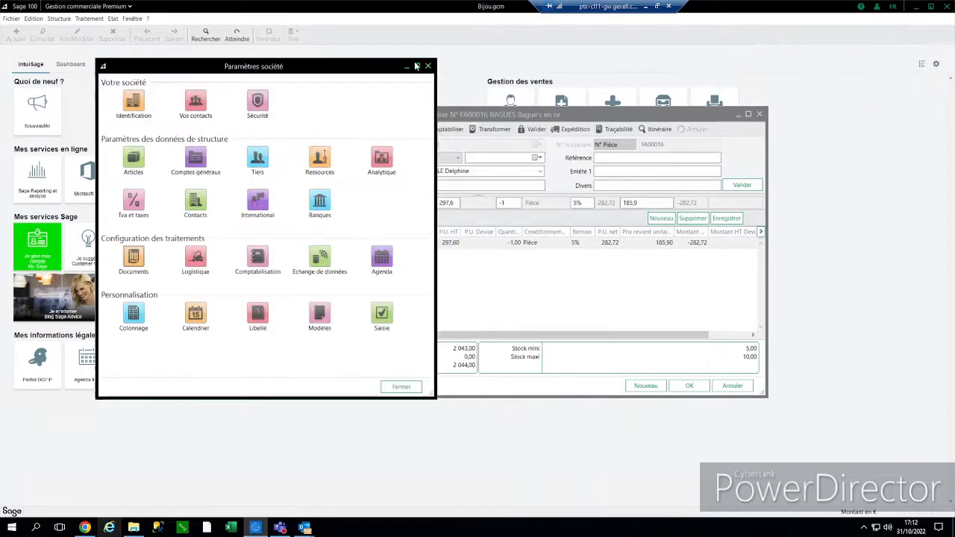
pyautogui.click(405, 66)
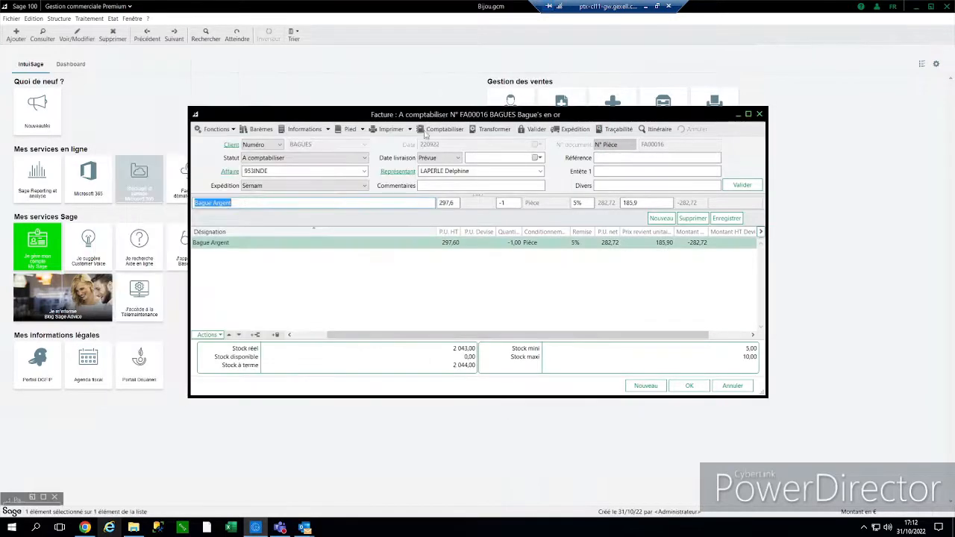
# Step: Try Langue 2 as the document language in the Bague's en or cancellation invoice's information, and discard the change
pyautogui.click(302, 130)
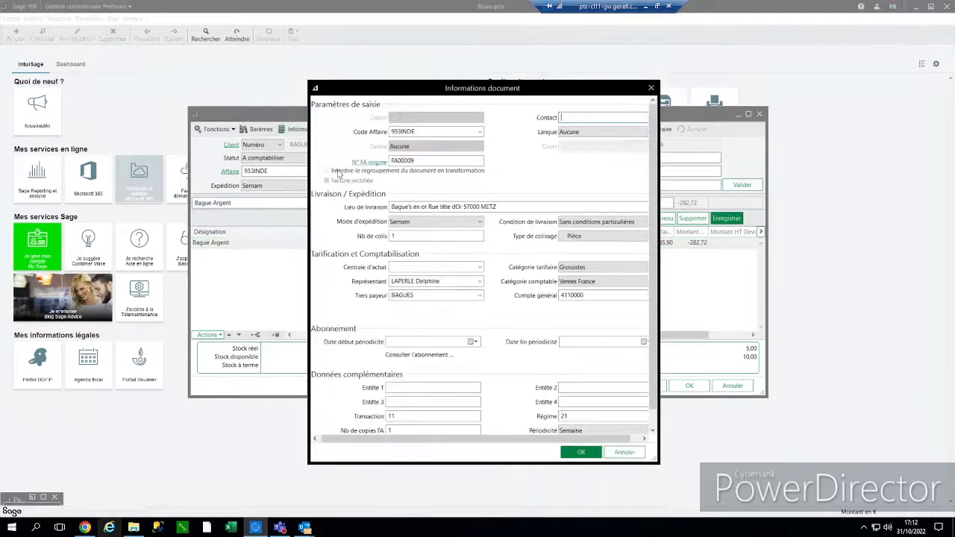
pyautogui.click(587, 132)
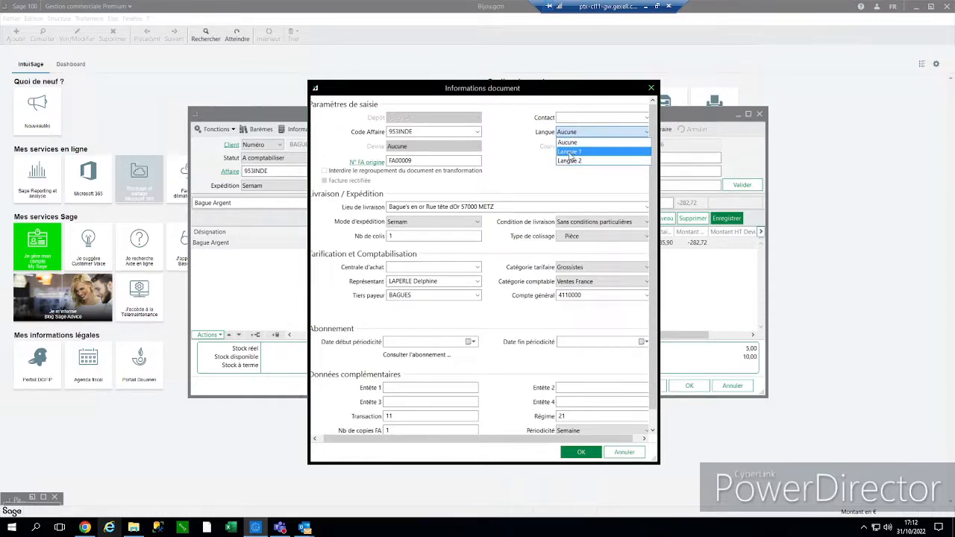
pyautogui.click(570, 160)
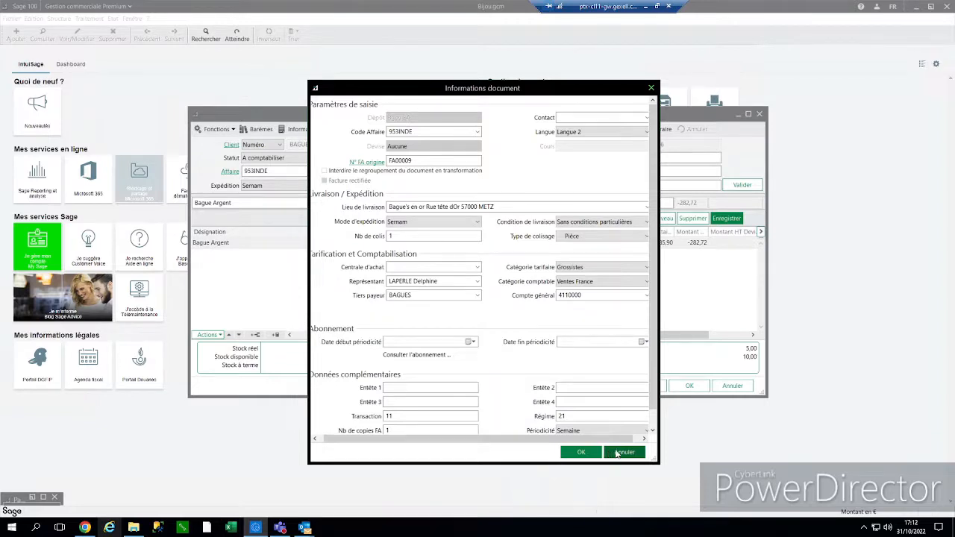
pyautogui.click(616, 453)
# Step: Start printing the Bague's en or cancellation invoice as a provisional document
pyautogui.click(393, 129)
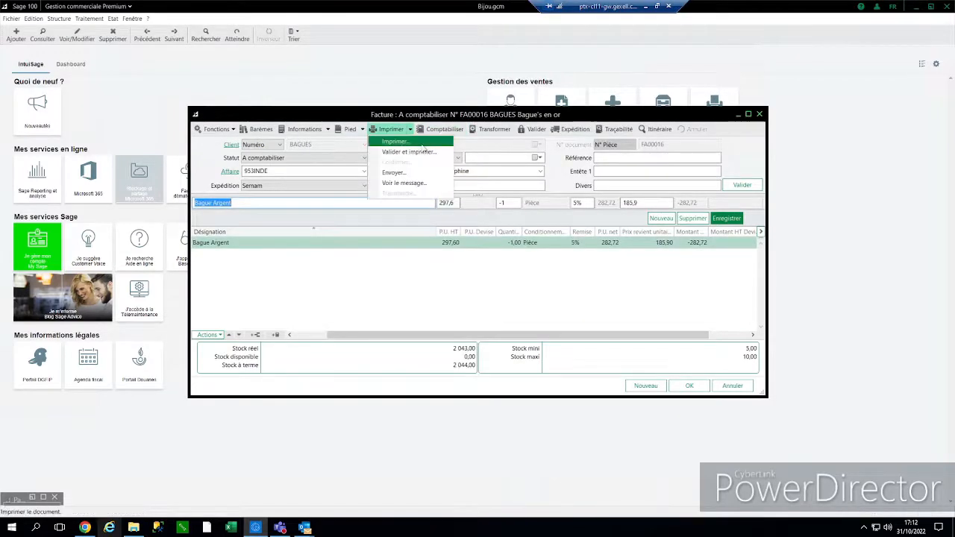
pyautogui.click(396, 142)
pyautogui.click(504, 276)
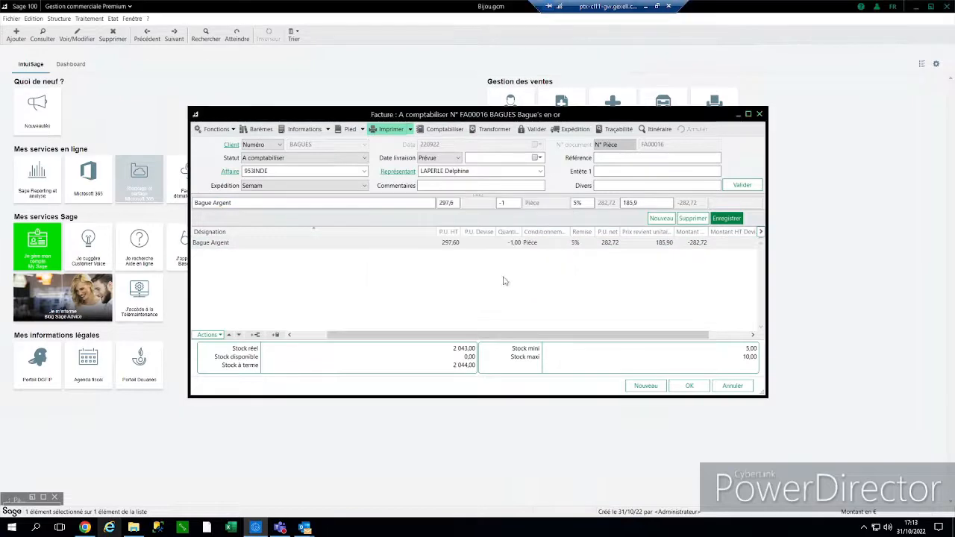
pyautogui.click(159, 202)
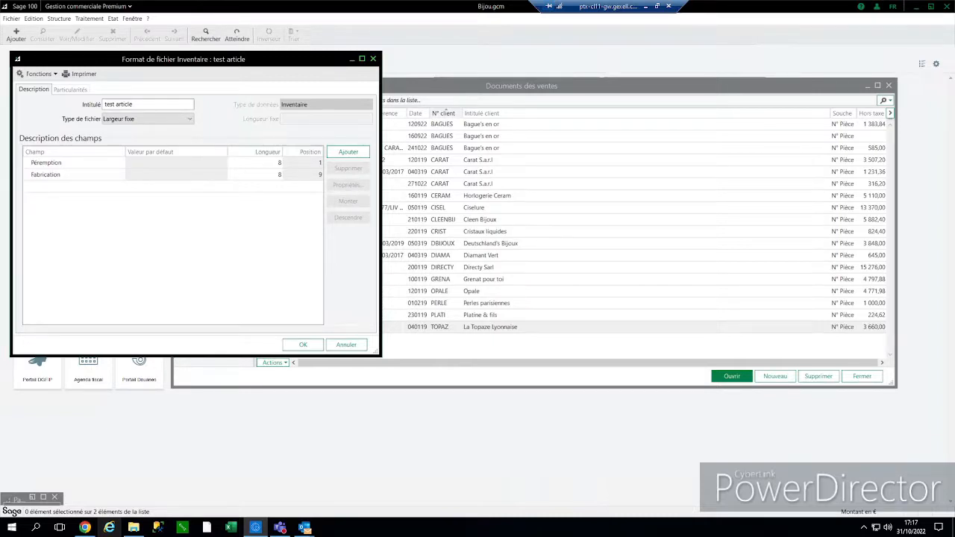
# Step: Inspect the Péremption and Fabrication fields in the test article inventory file format
pyautogui.click(59, 165)
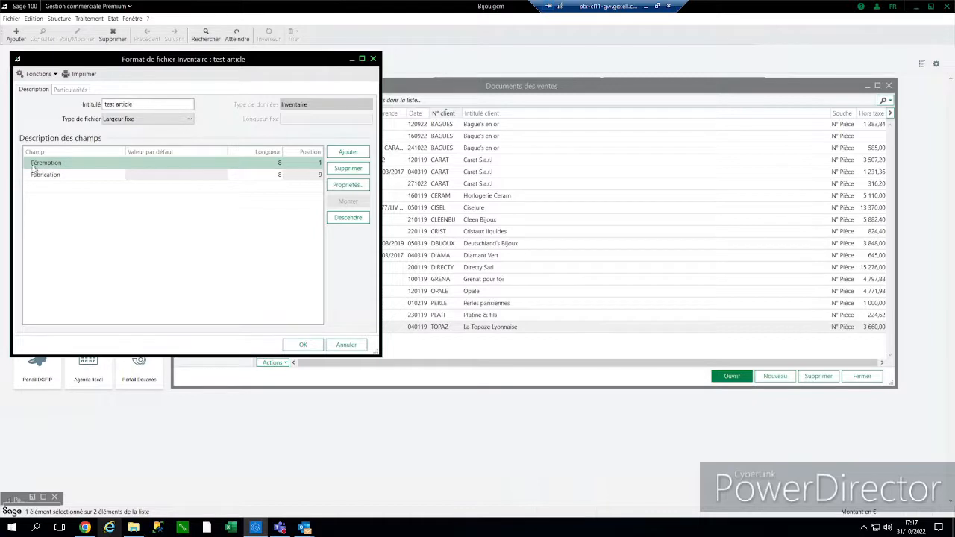
pyautogui.click(51, 176)
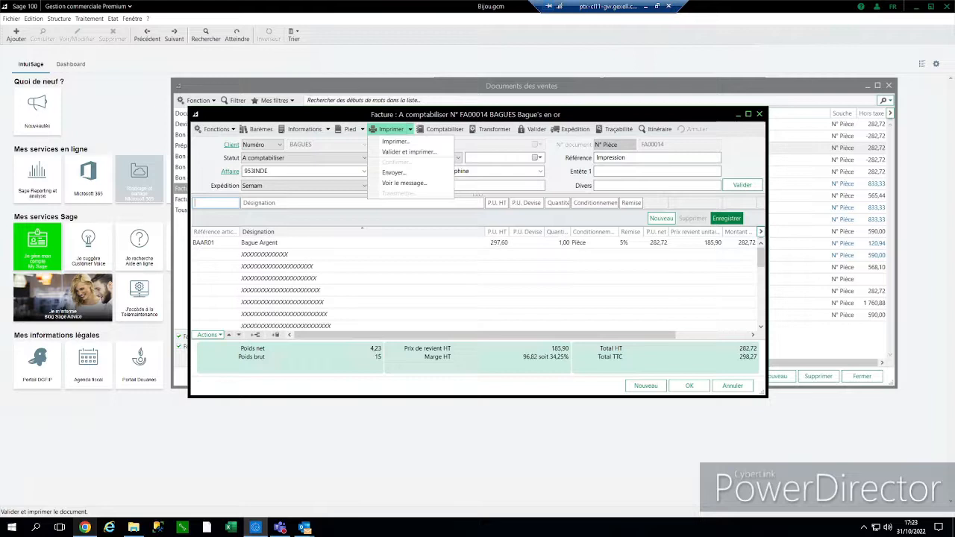
# Step: Print the Bague's en or invoice with reference Impression as a provisional invoice to an on-screen preview
pyautogui.click(395, 141)
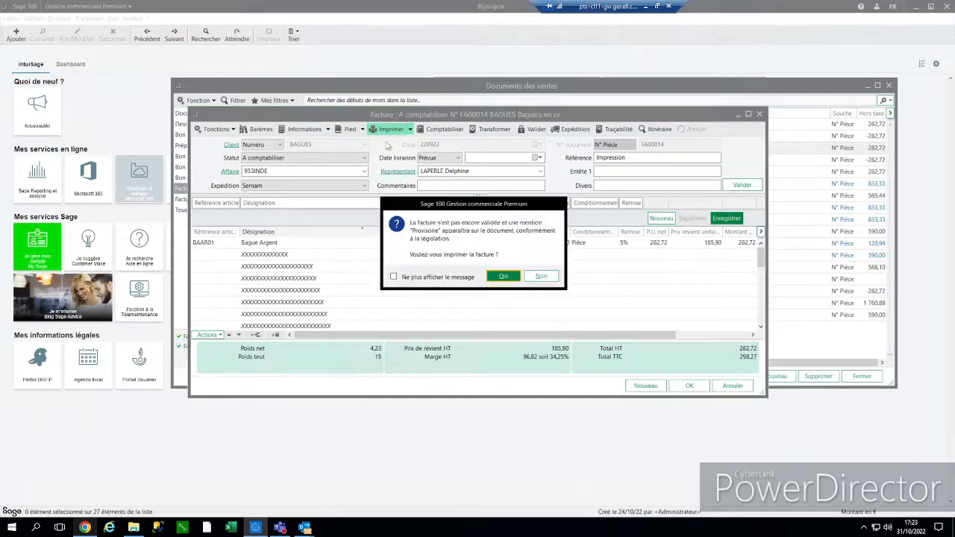
pyautogui.click(501, 277)
pyautogui.click(98, 192)
pyautogui.doubleClick(98, 193)
pyautogui.click(428, 300)
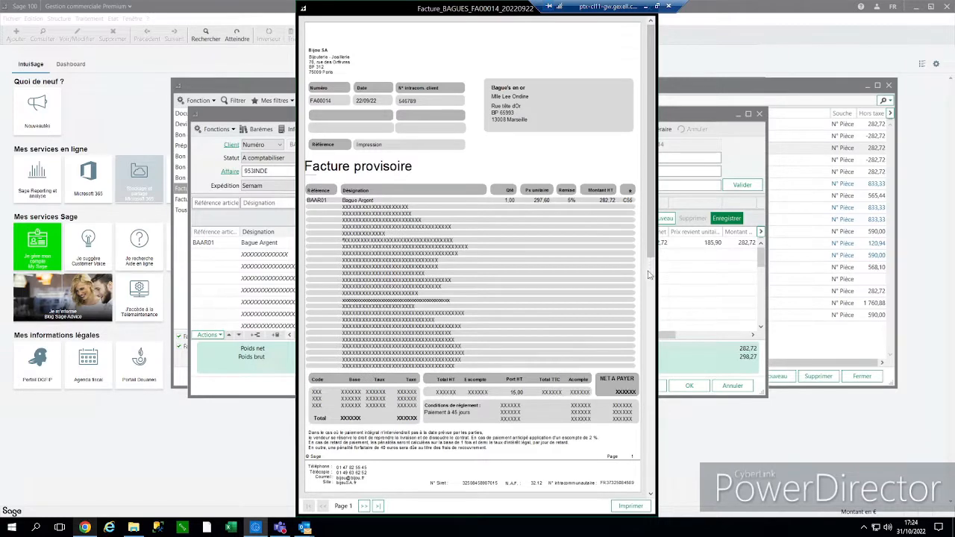
# Step: Page through the provisional invoice preview and compare the footer totals on its first and last pages
pyautogui.click(364, 507)
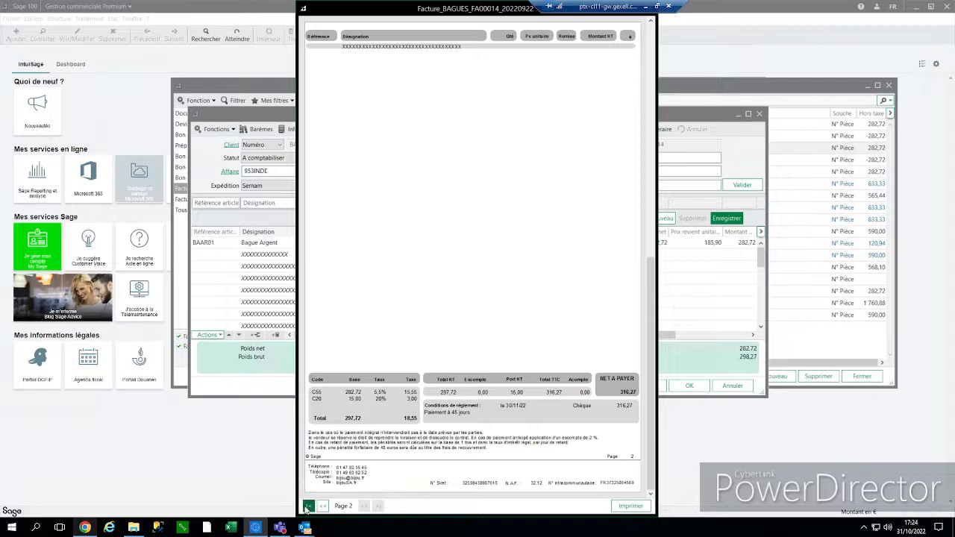
pyautogui.click(310, 508)
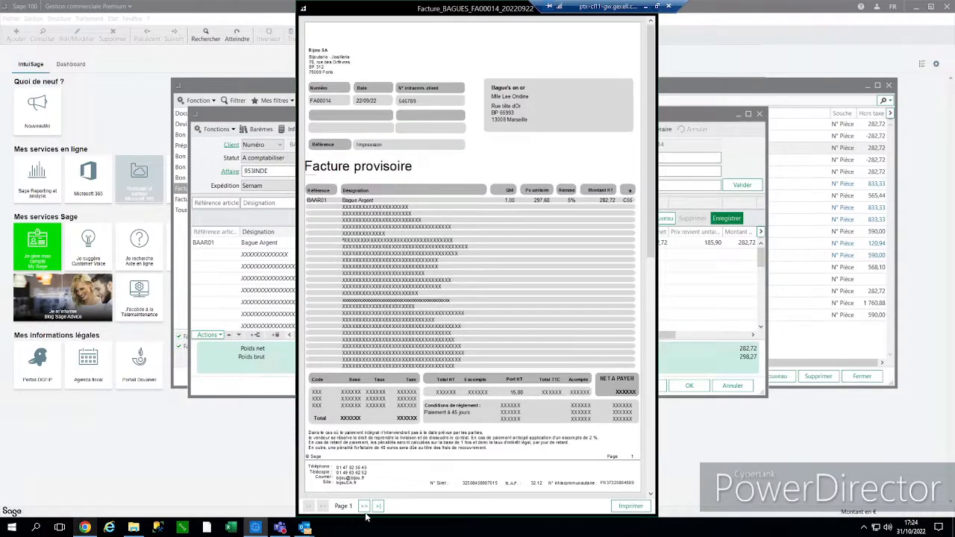
pyautogui.click(378, 507)
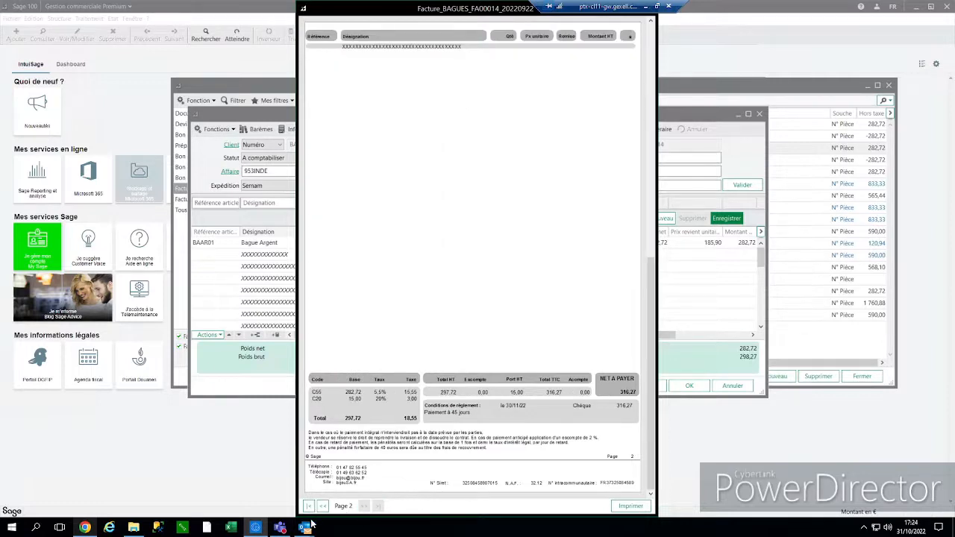